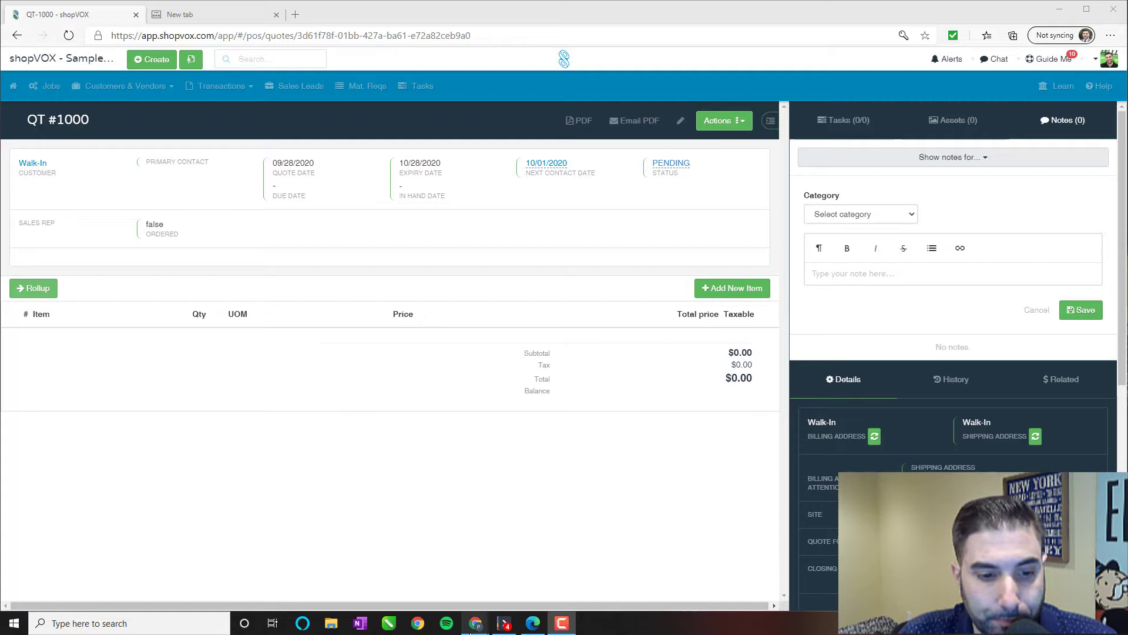
Check the Printograph Business Cards order options, then go back to the empty quote QT #1000.
mouse_move(475, 629)
left_click(472, 589)
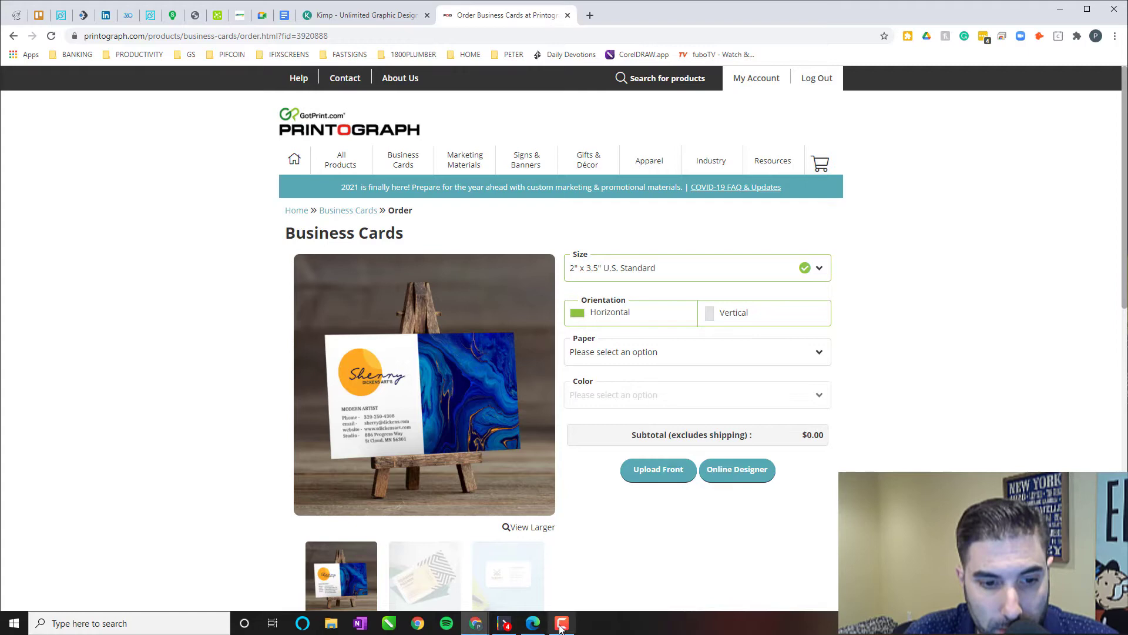
left_click(536, 623)
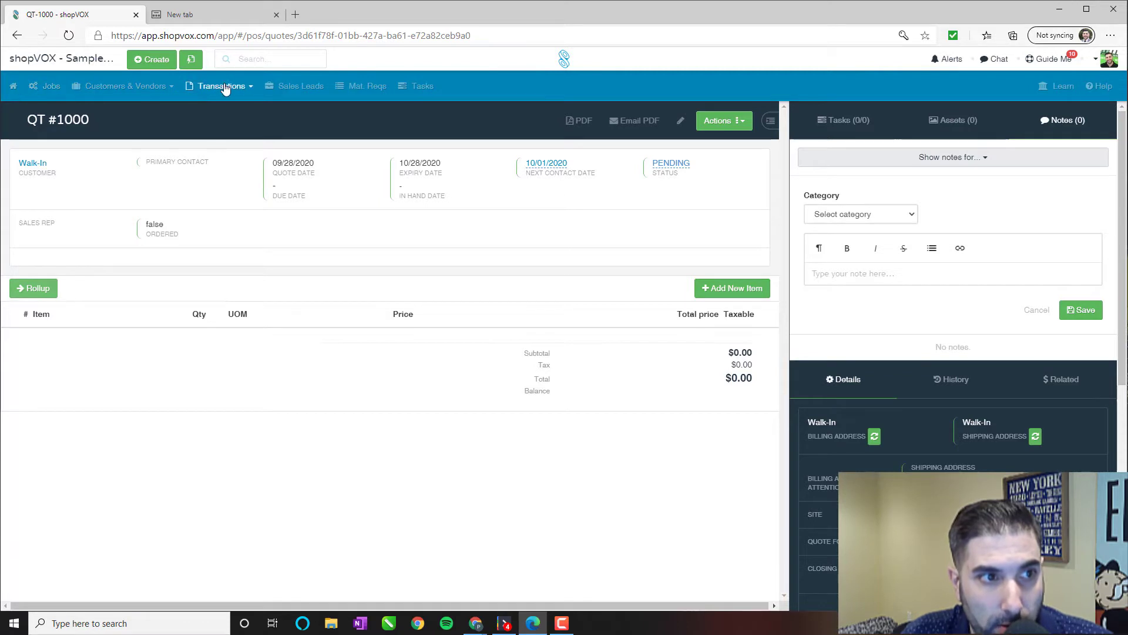
Open the Products list from POS Settings > Pricing and filter product names by 'business cards'.
left_click(13, 85)
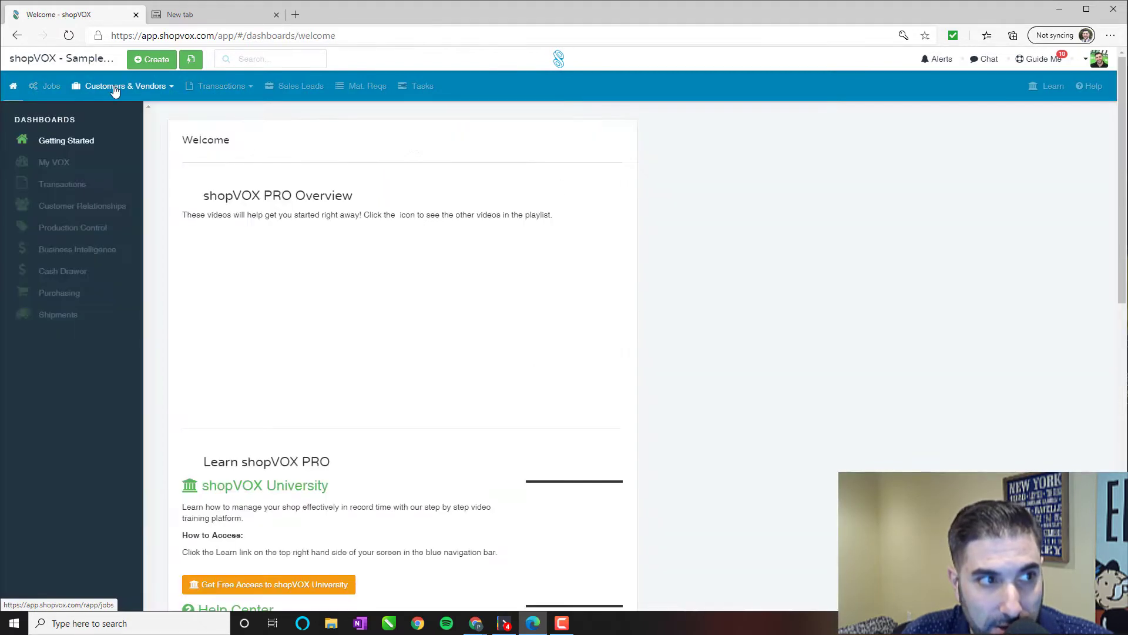
left_click(222, 86)
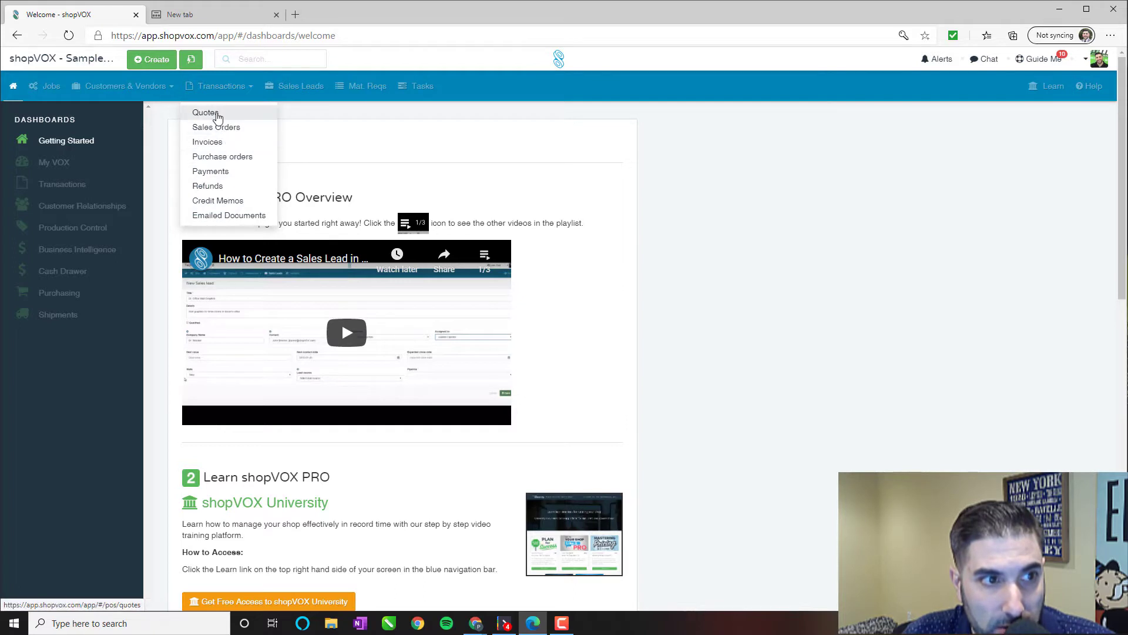
left_click(57, 65)
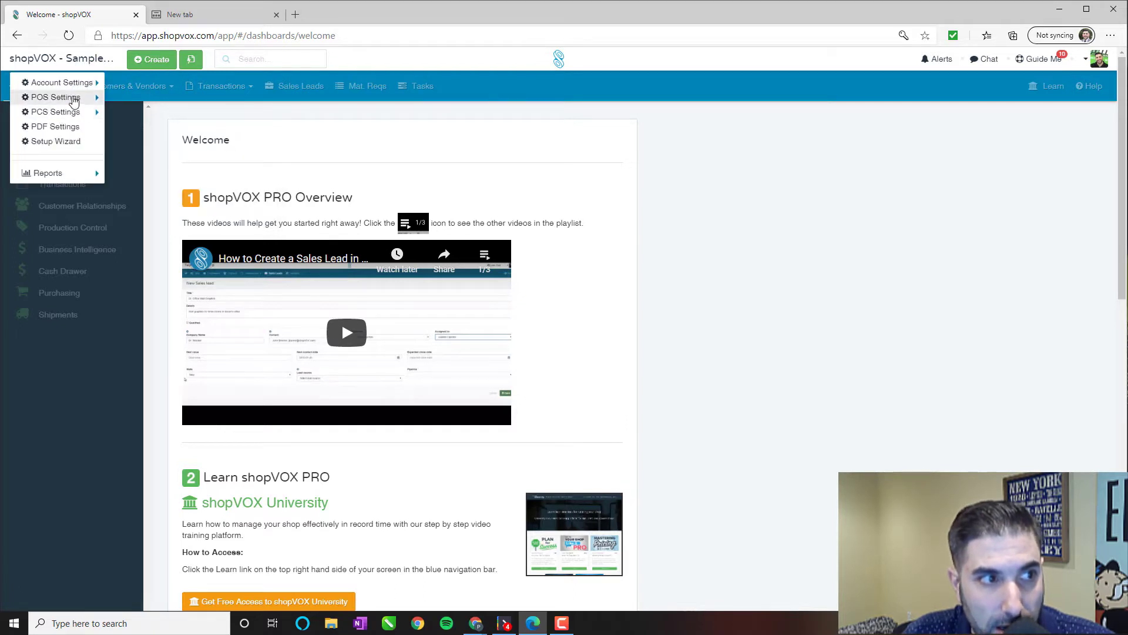
mouse_move(70, 98)
mouse_move(163, 116)
left_click(264, 114)
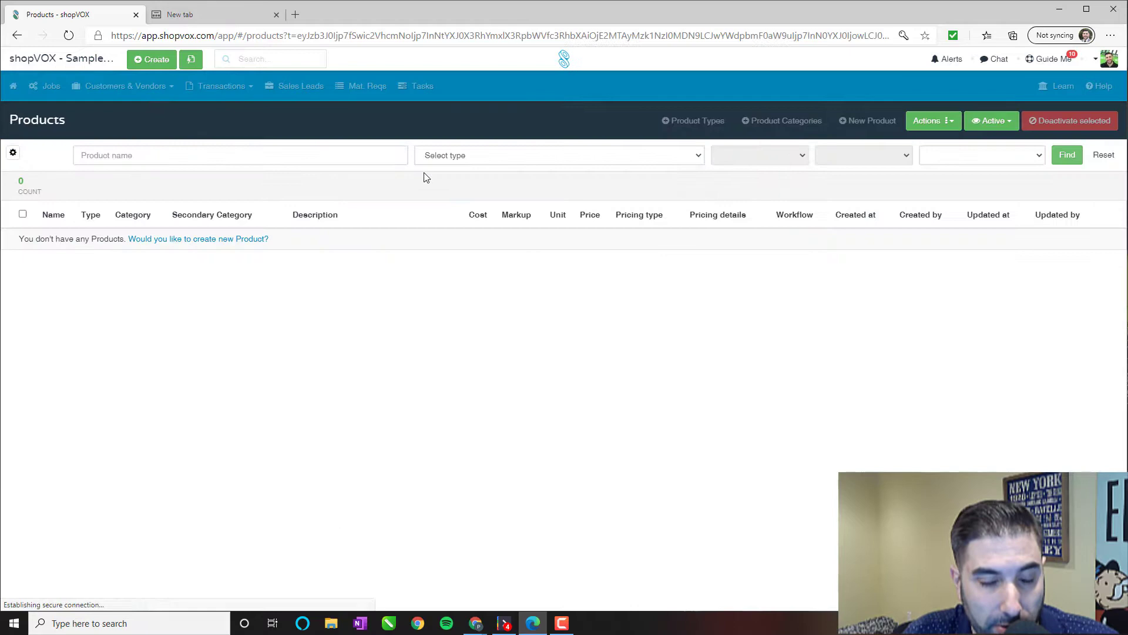
left_click(185, 149)
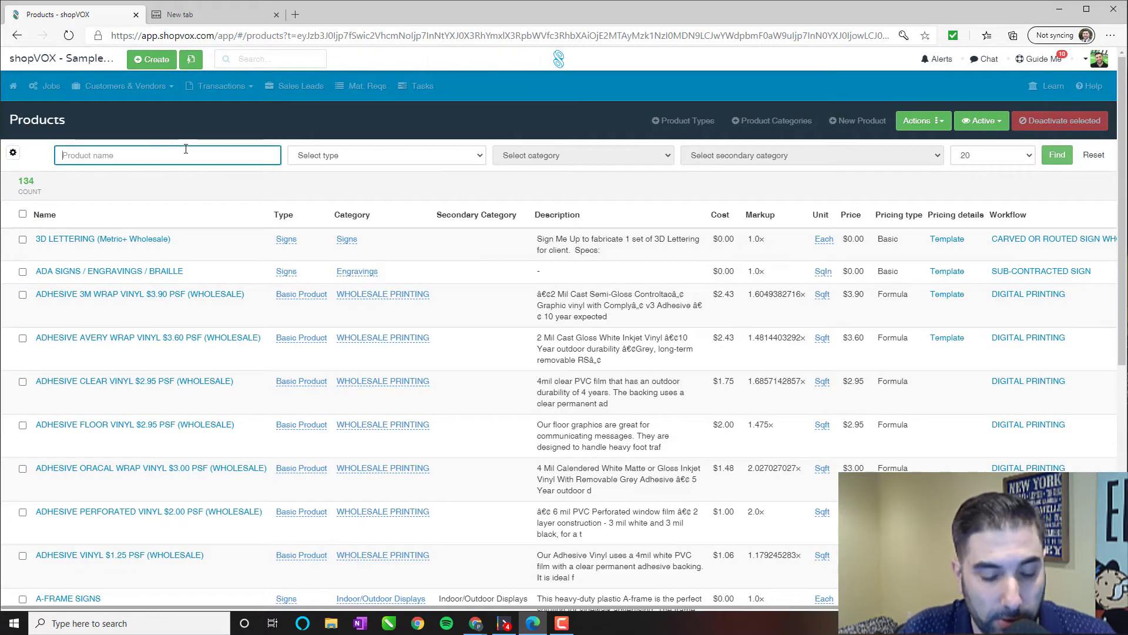
type("business")
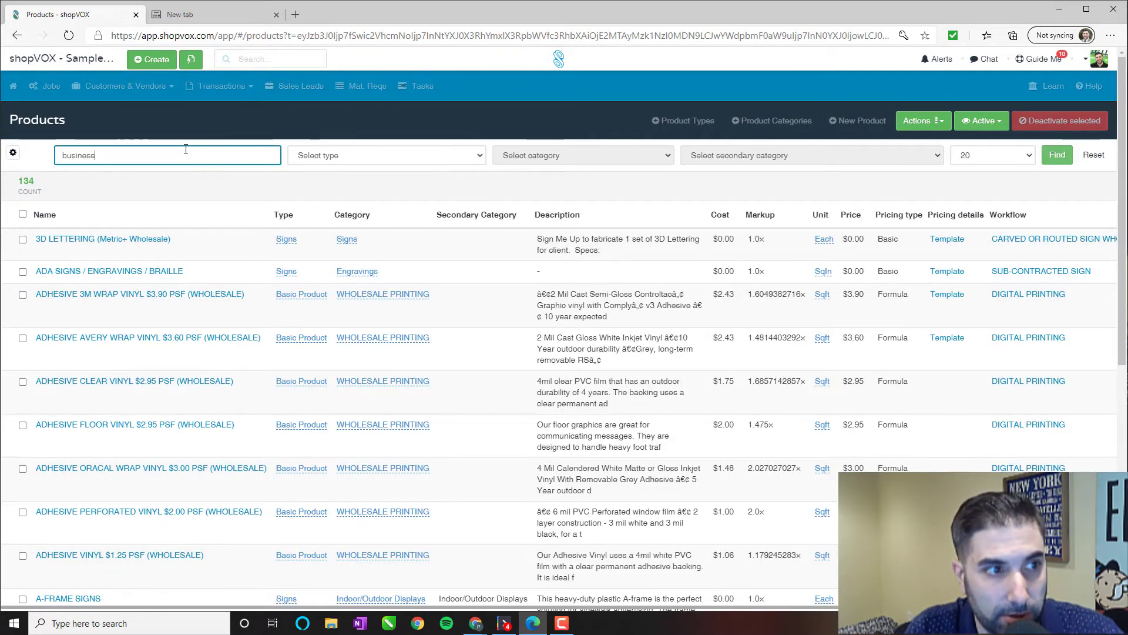
type(" cards")
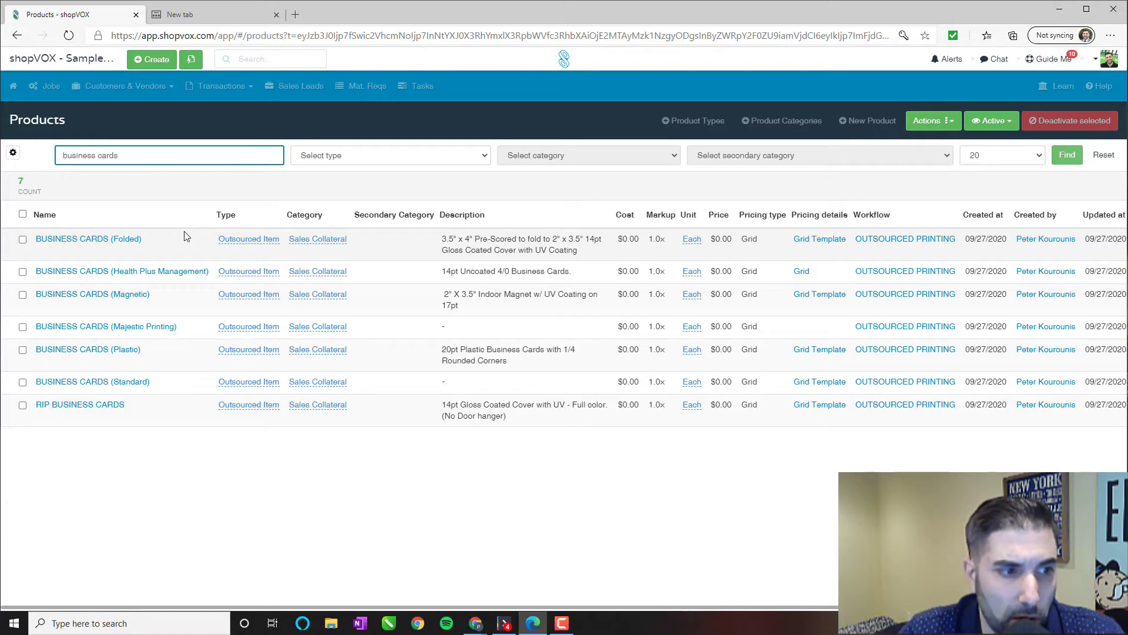
Open BUSINESS CARDS (Standard) and check its vendor, OUTSOURCED PRINTING workflow, $0.00 cost/price and 1.0 markup.
left_click(83, 383)
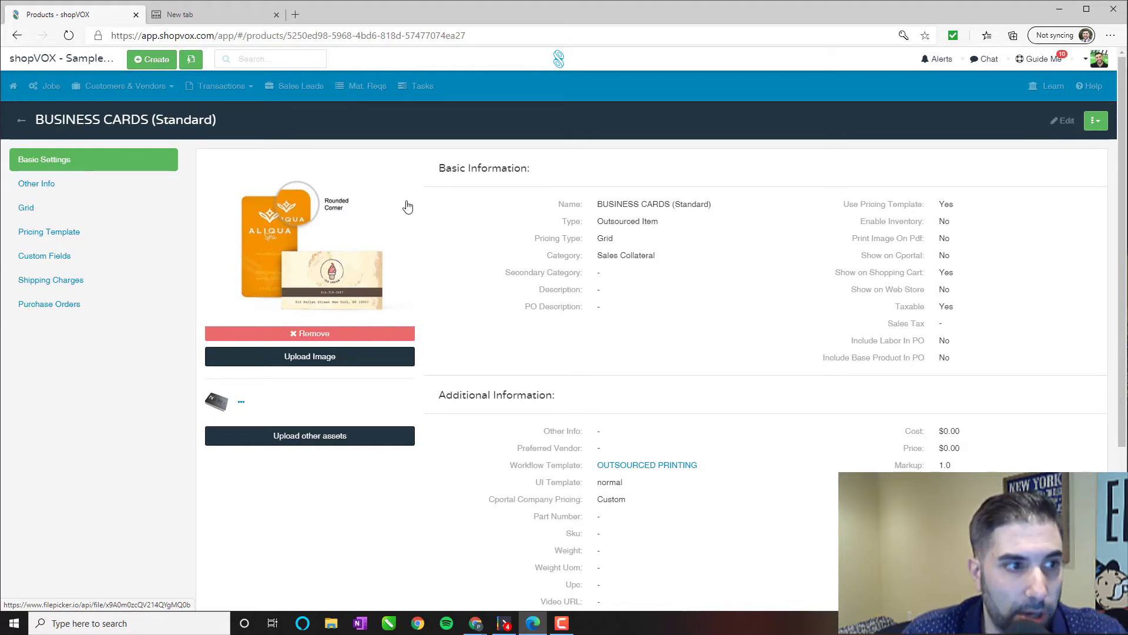
scroll(522, 348, "down", 4)
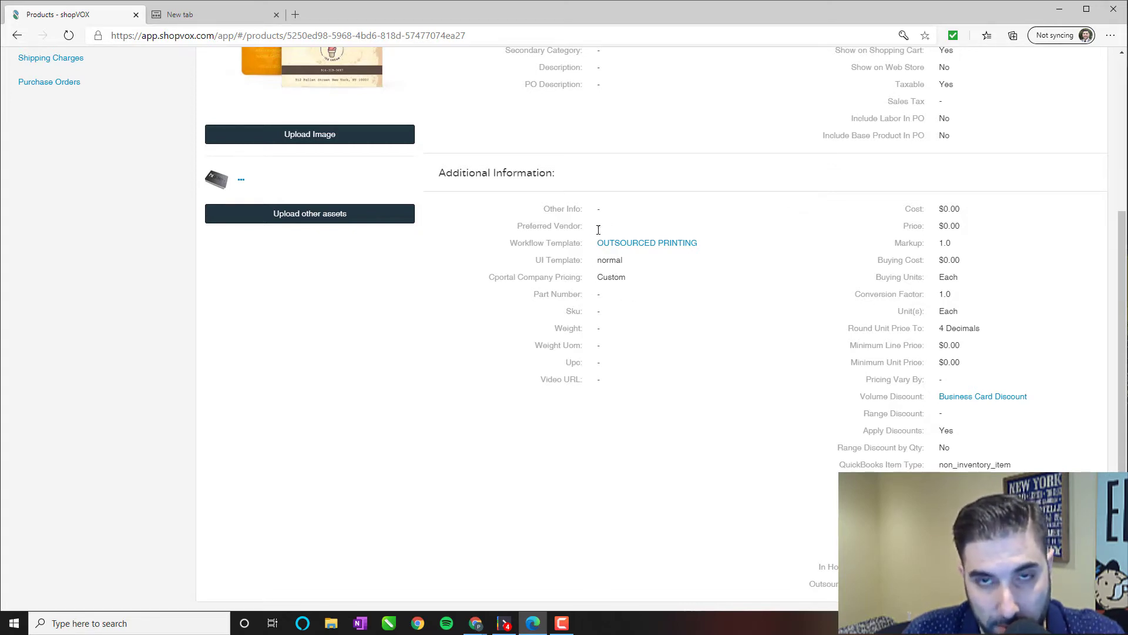
left_click_drag(522, 227, 574, 228)
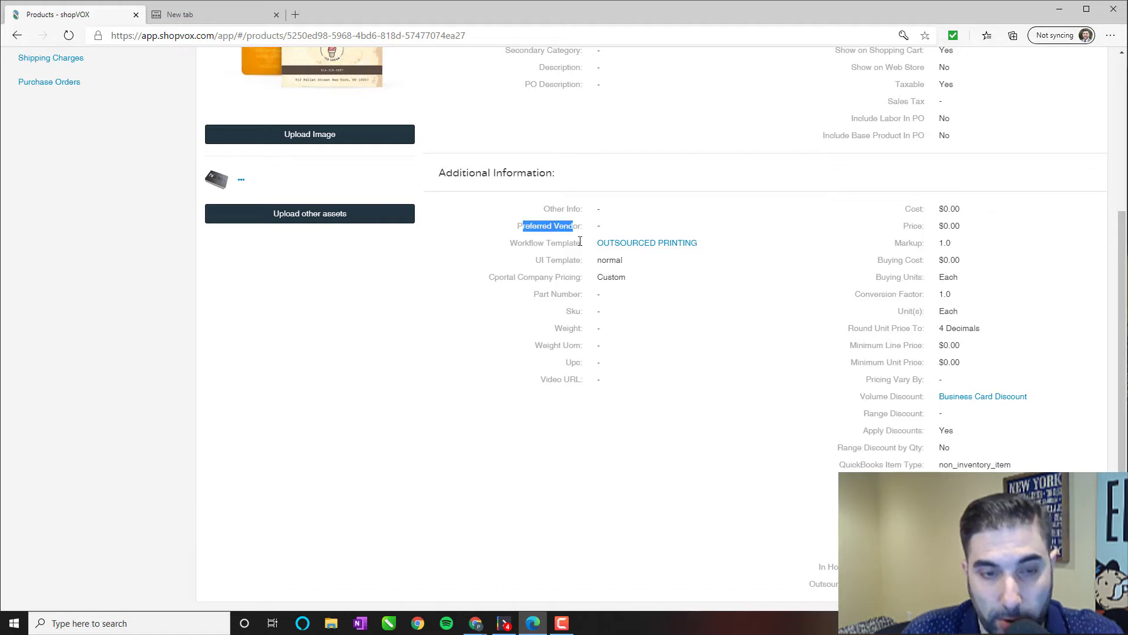
scroll(594, 289, "up", 4)
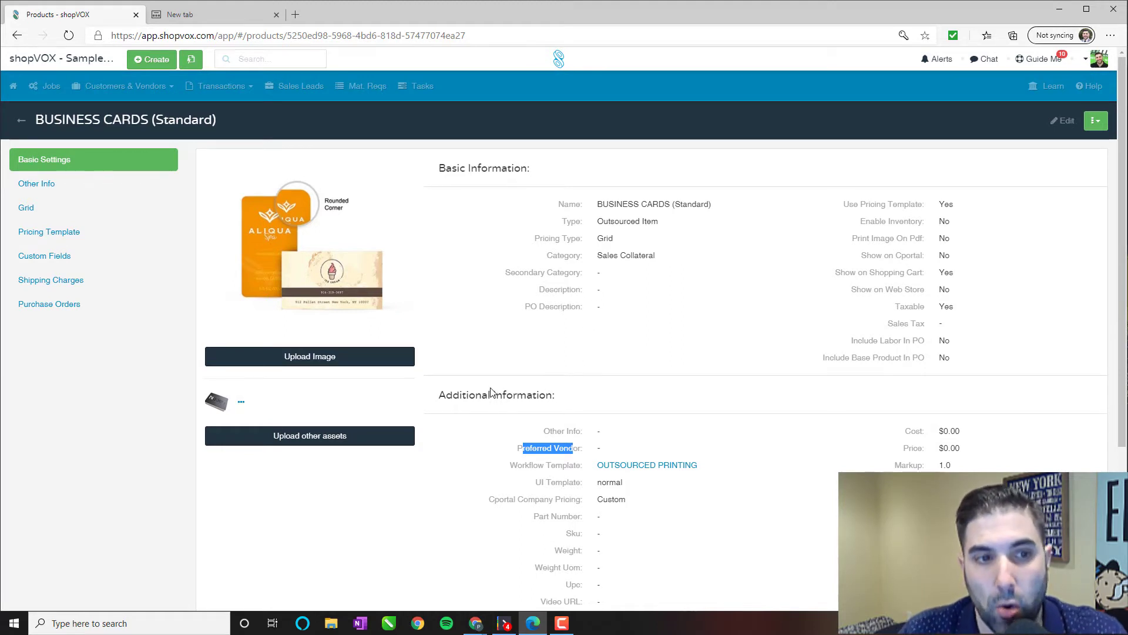
mouse_move(358, 275)
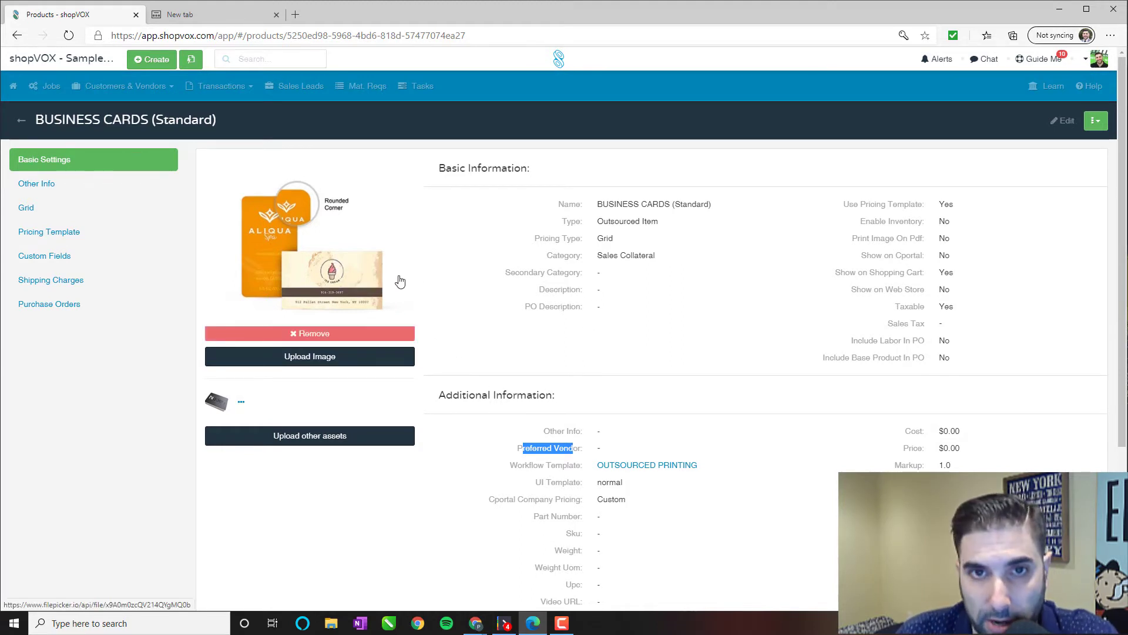
left_click(570, 448)
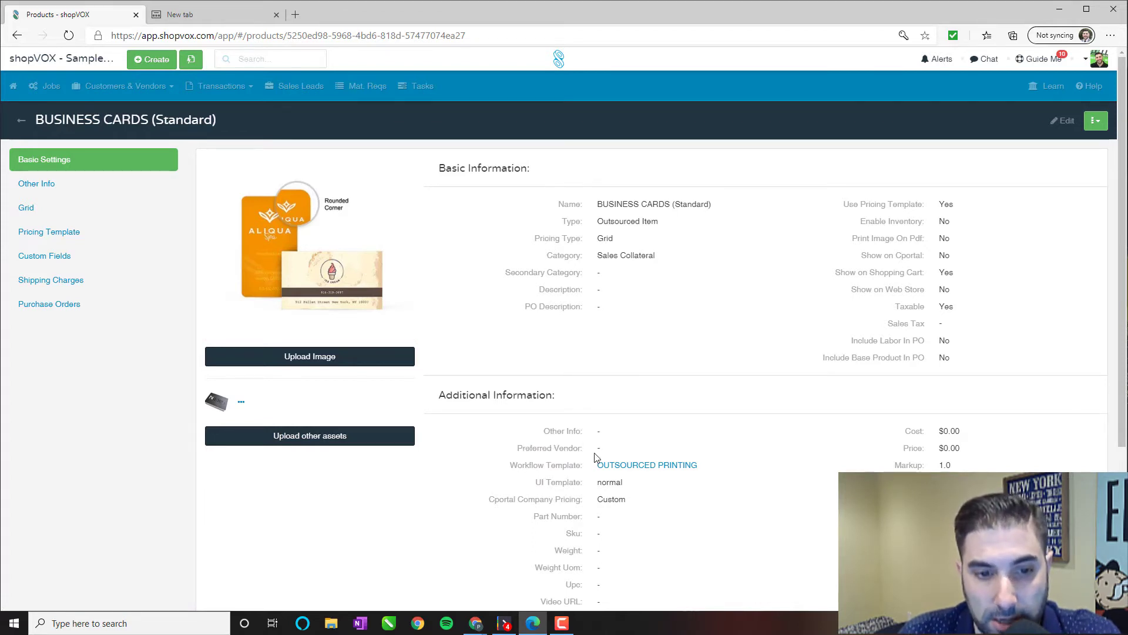
scroll(597, 459, "down", 1)
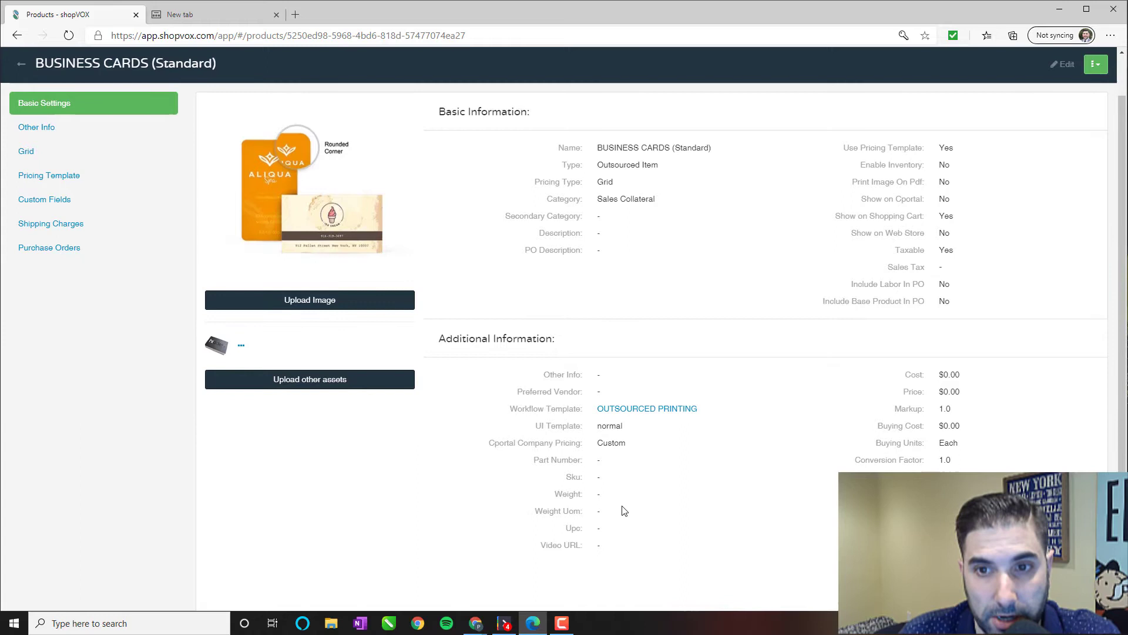
scroll(461, 429, "up", 1)
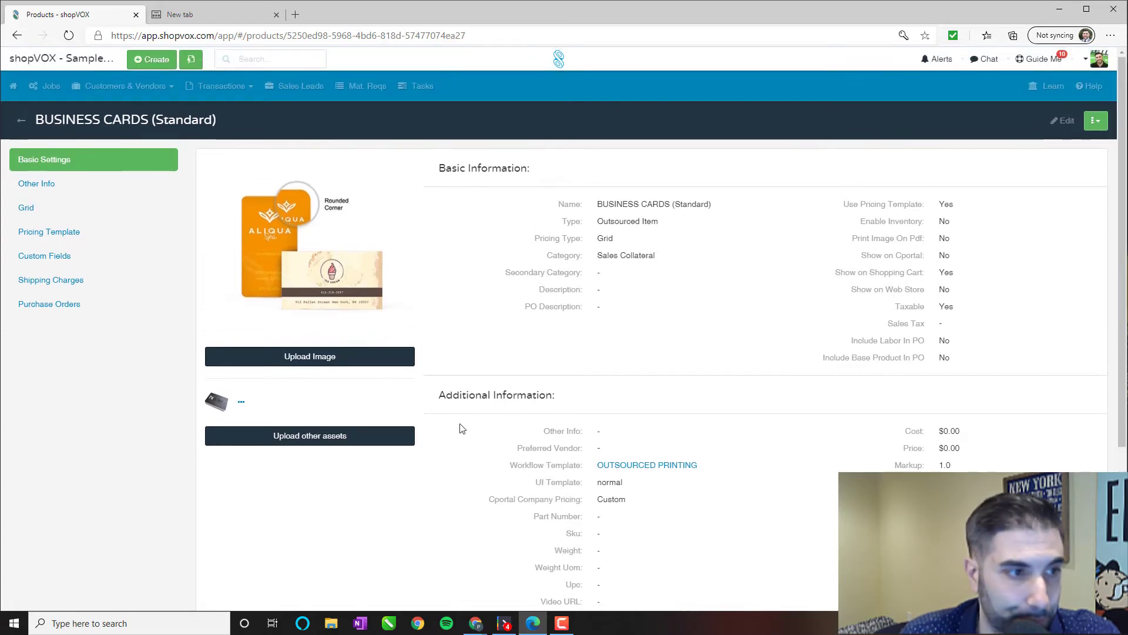
Show the Standard cards' pricing grid, comparing 2 Sided and 1 Sided prices for quantities 100–5000.
left_click(77, 211)
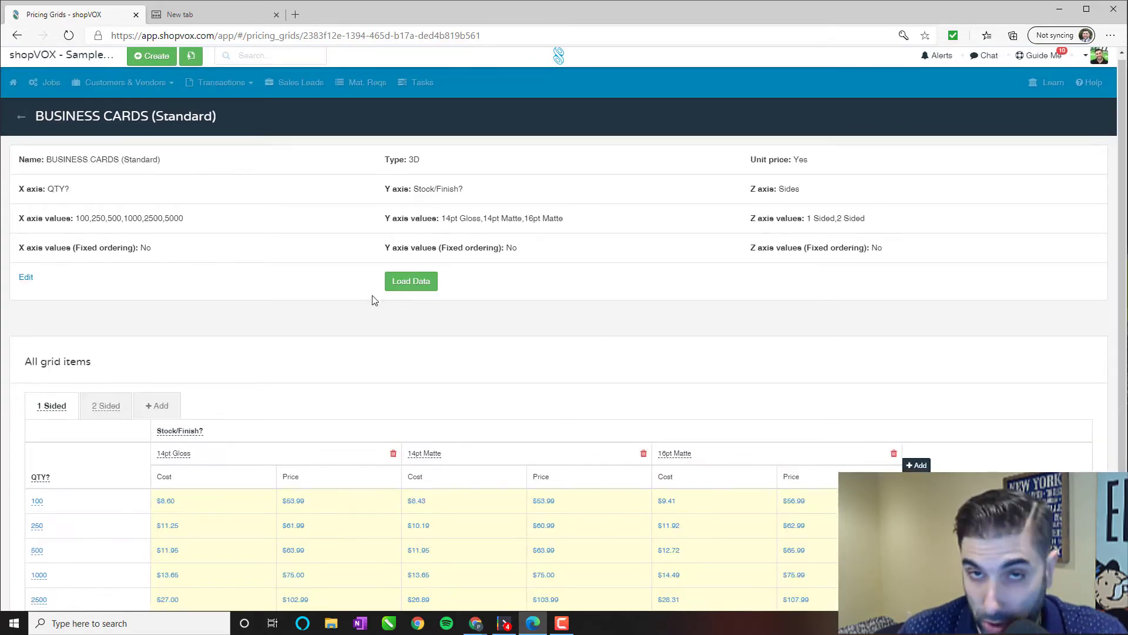
scroll(376, 296, "down", 2)
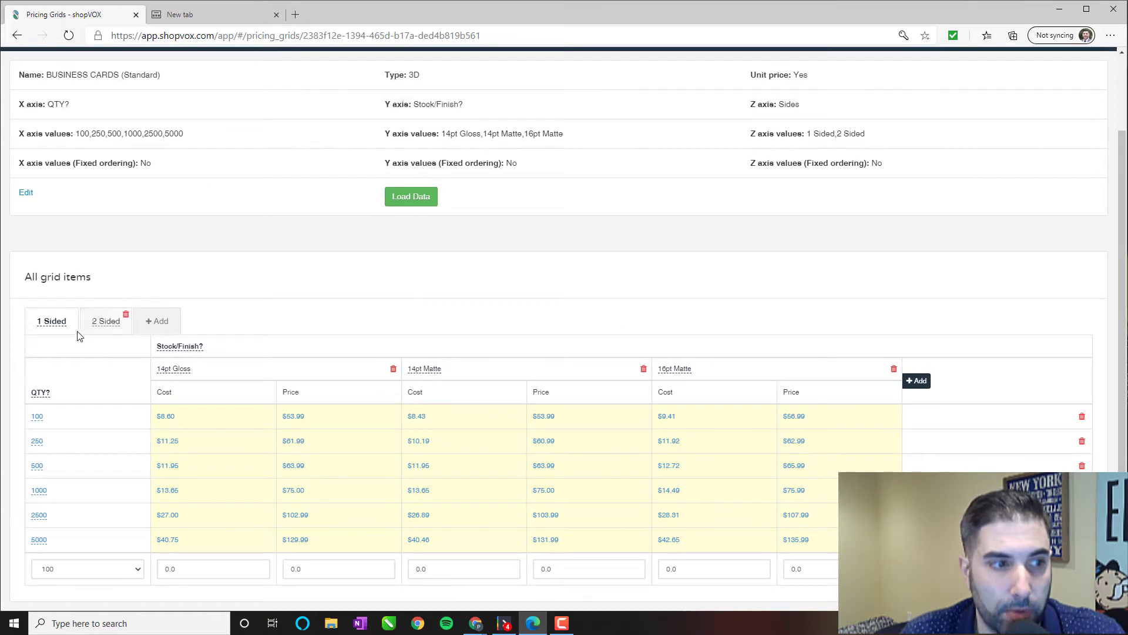
mouse_move(54, 332)
mouse_move(102, 325)
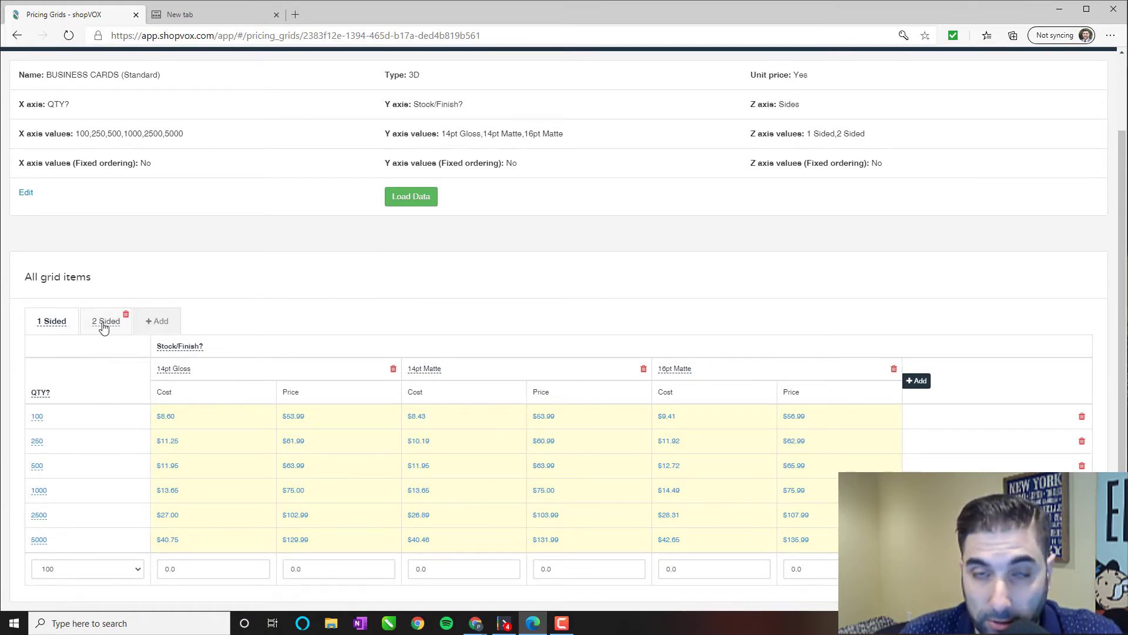
left_click(103, 325)
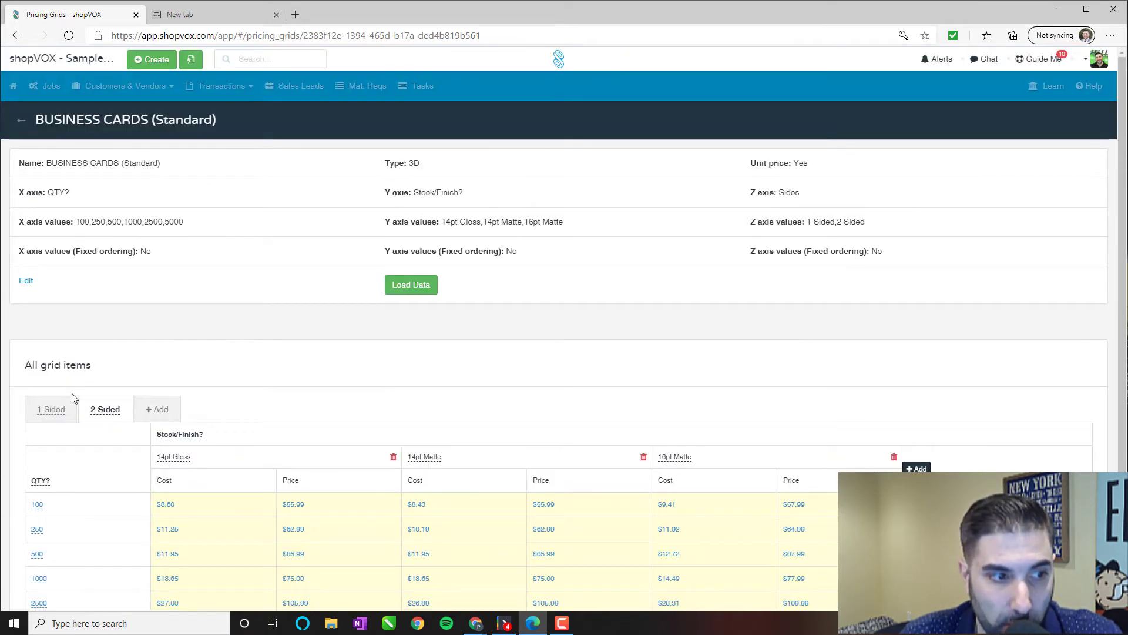
left_click(74, 414)
scroll(238, 440, "down", 2)
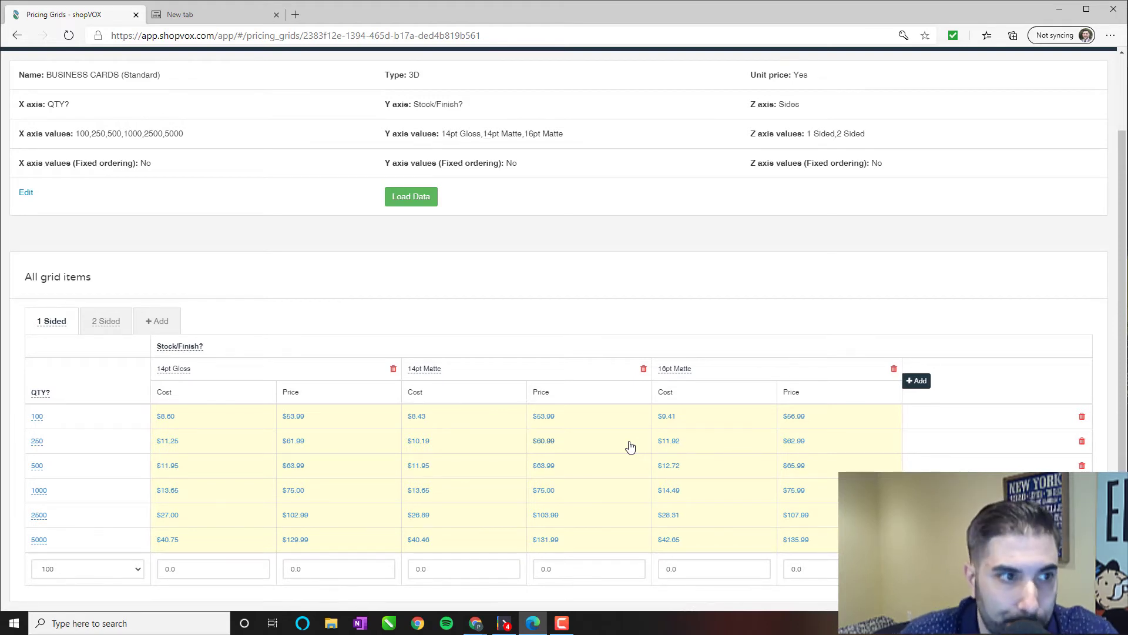
scroll(630, 447, "up", 2)
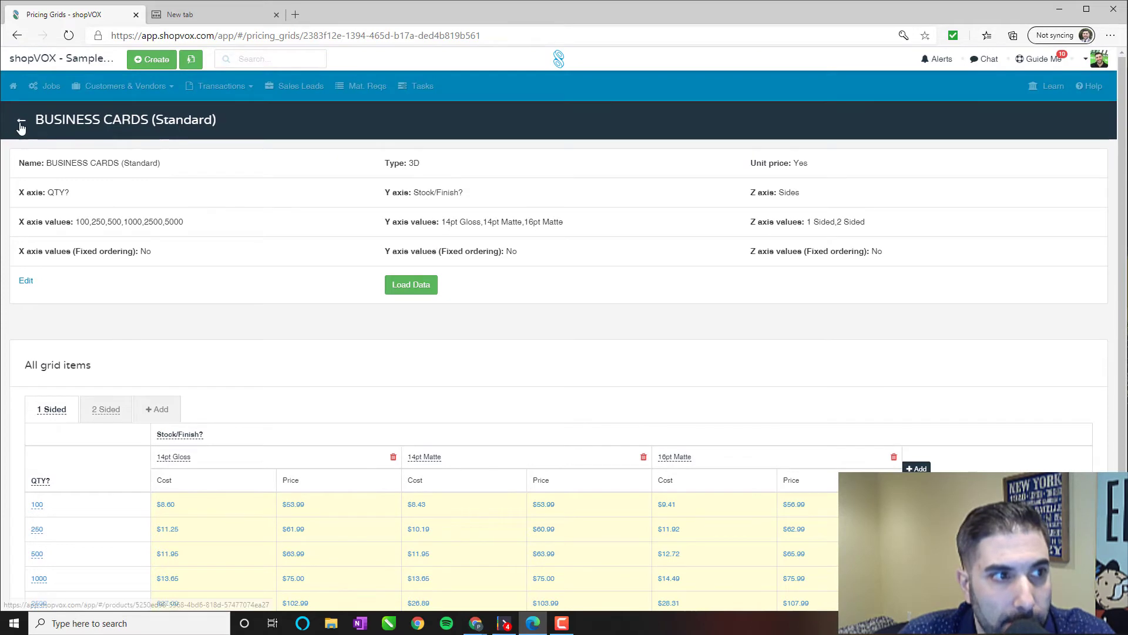
Return to the BUSINESS CARDS (Standard) settings page showing Grid pricing and OUTSOURCED PRINTING workflow.
left_click(21, 124)
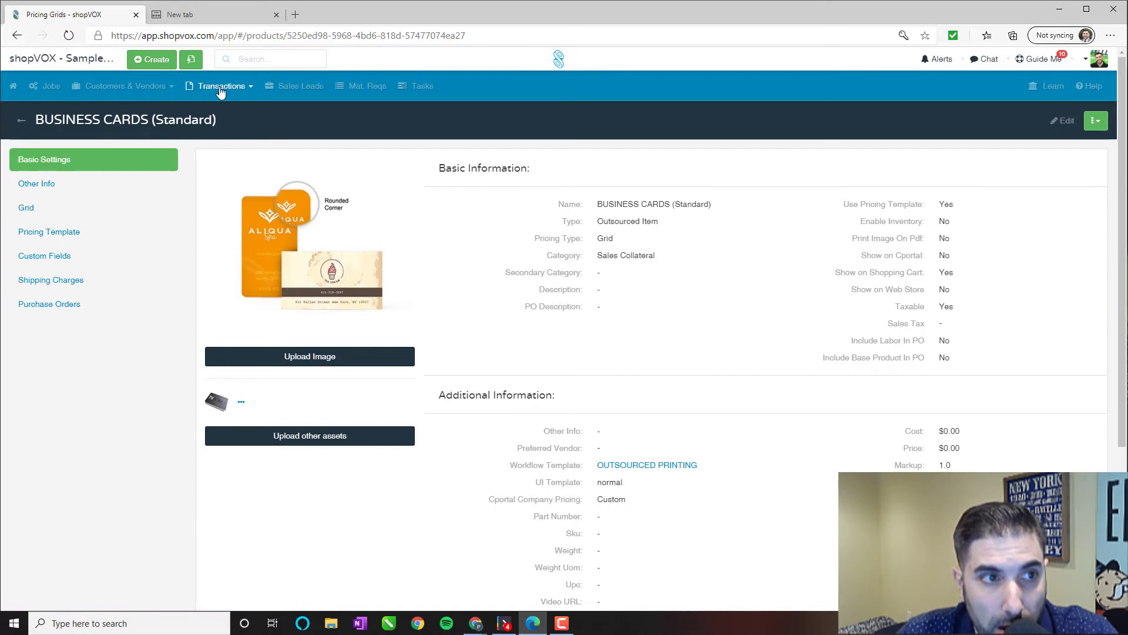
Create quick quote QT-1004 and add BUSINESS CARDS (Standard) found by searching 'standard'.
left_click(151, 60)
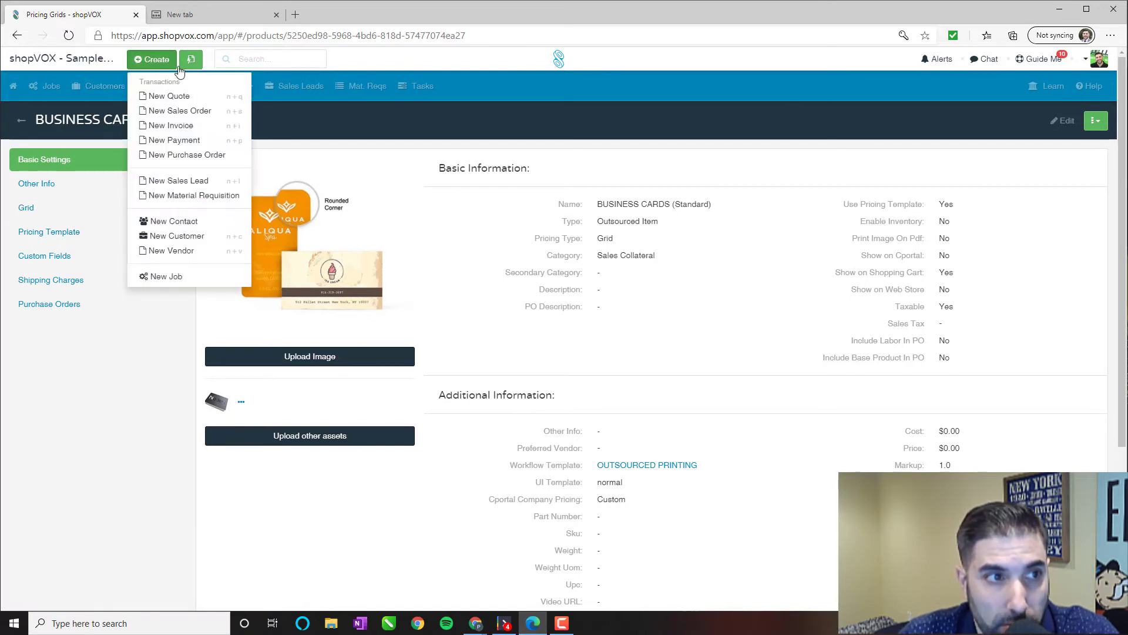
left_click(190, 61)
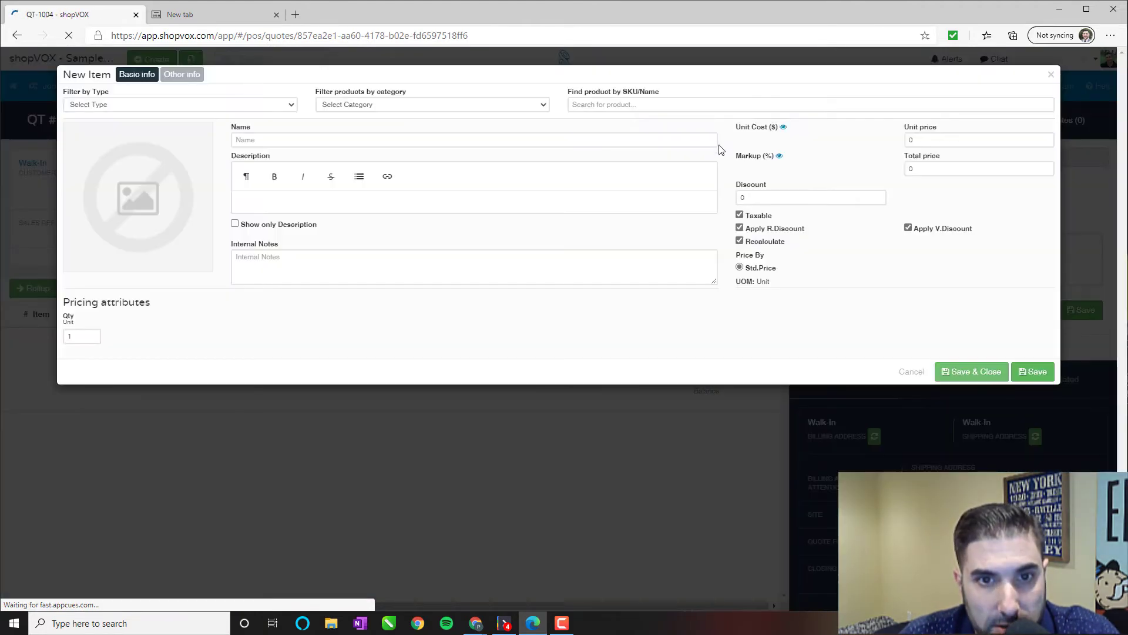
left_click(705, 108)
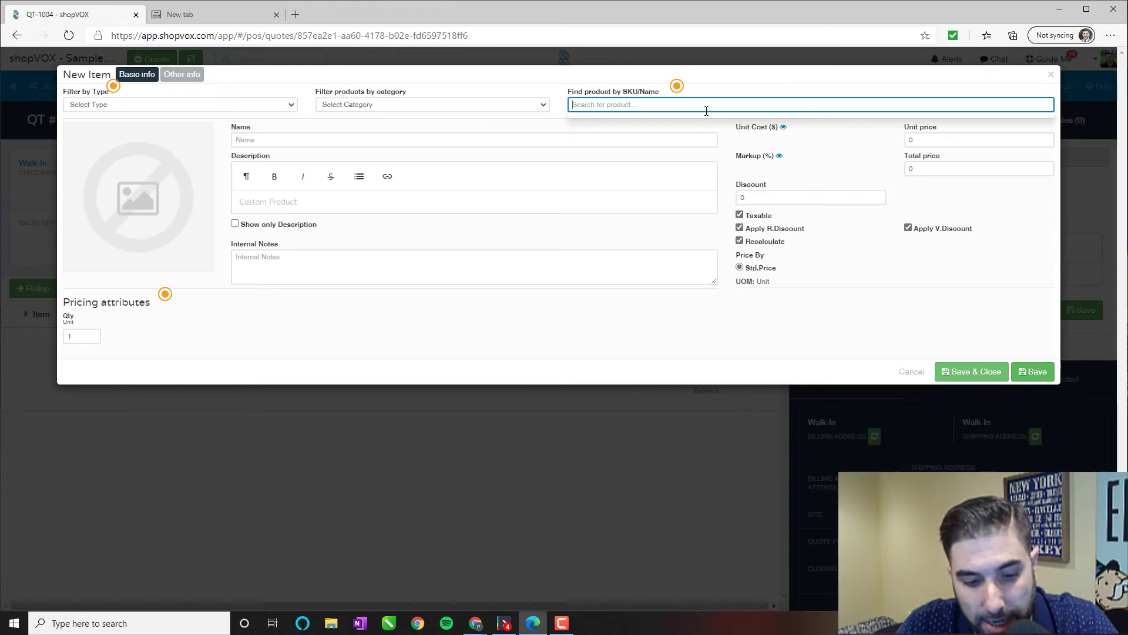
type("standard")
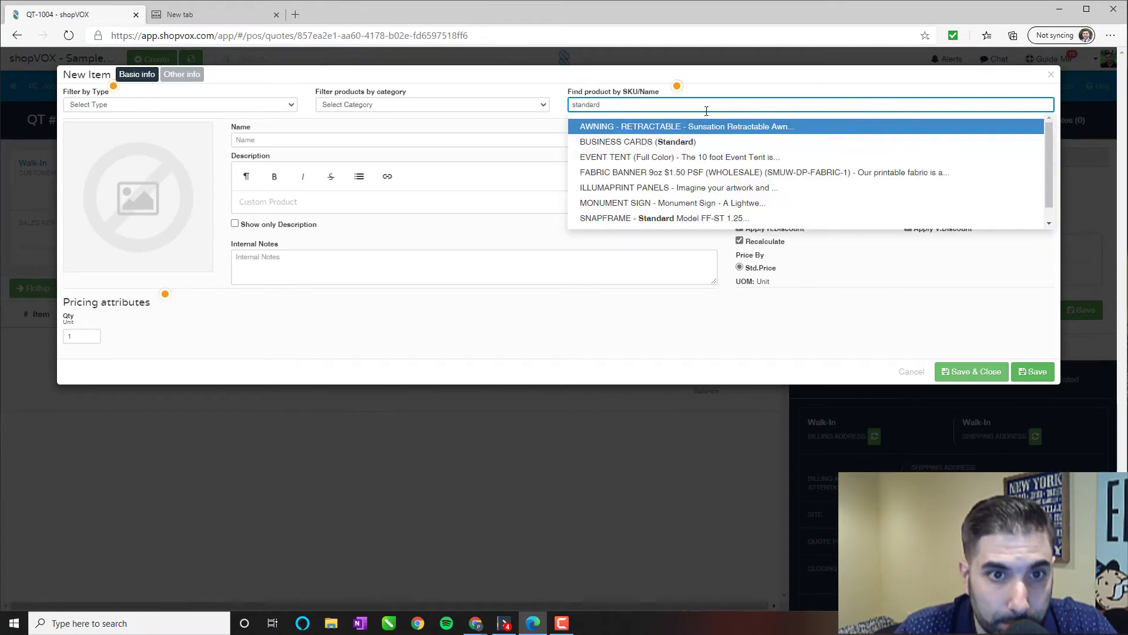
left_click(663, 141)
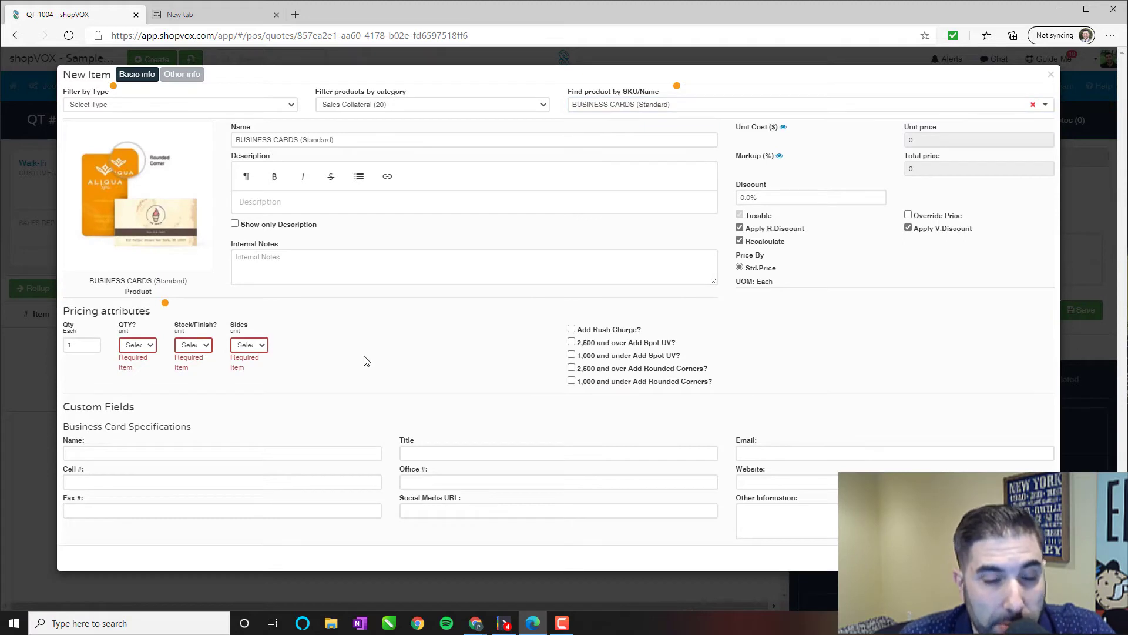
left_click(137, 345)
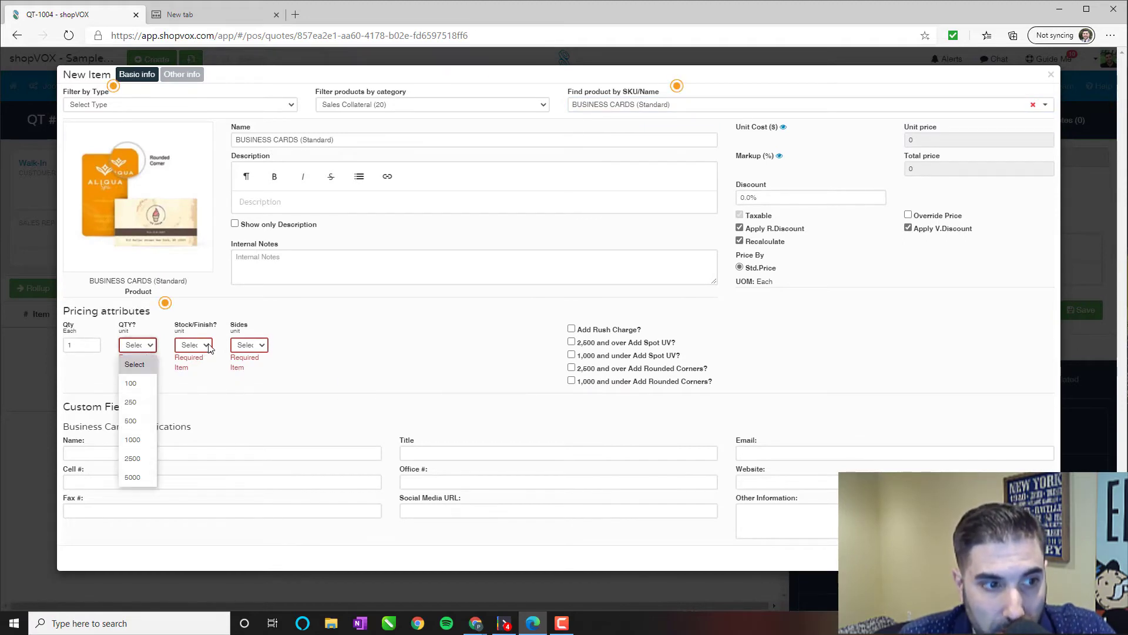
left_click(193, 345)
left_click(249, 345)
left_click(138, 345)
left_click(193, 345)
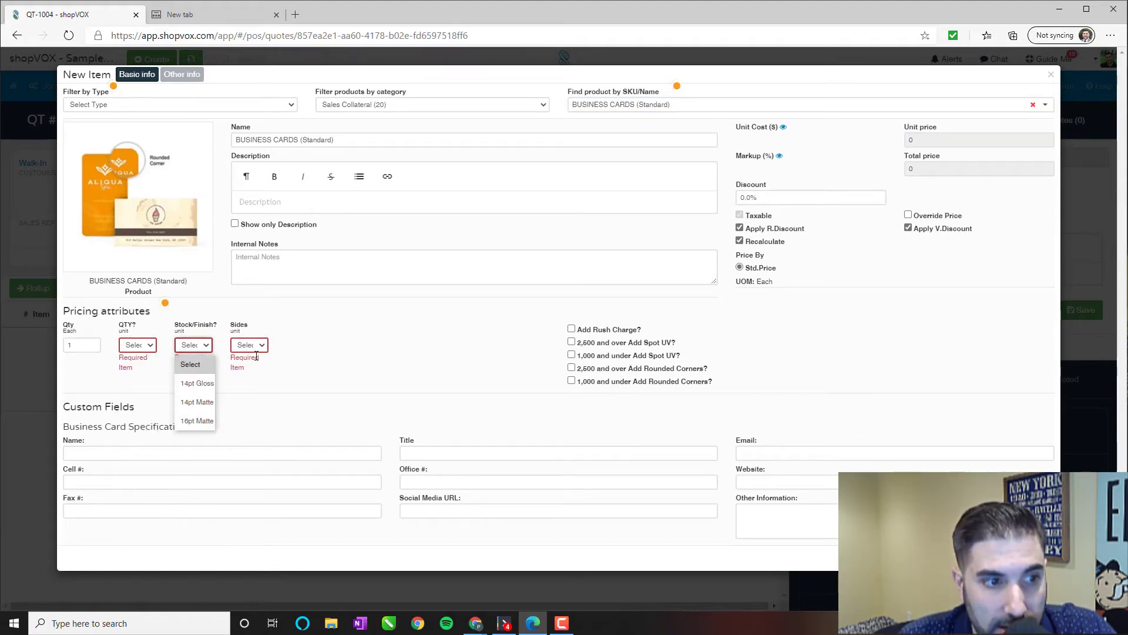
left_click(249, 345)
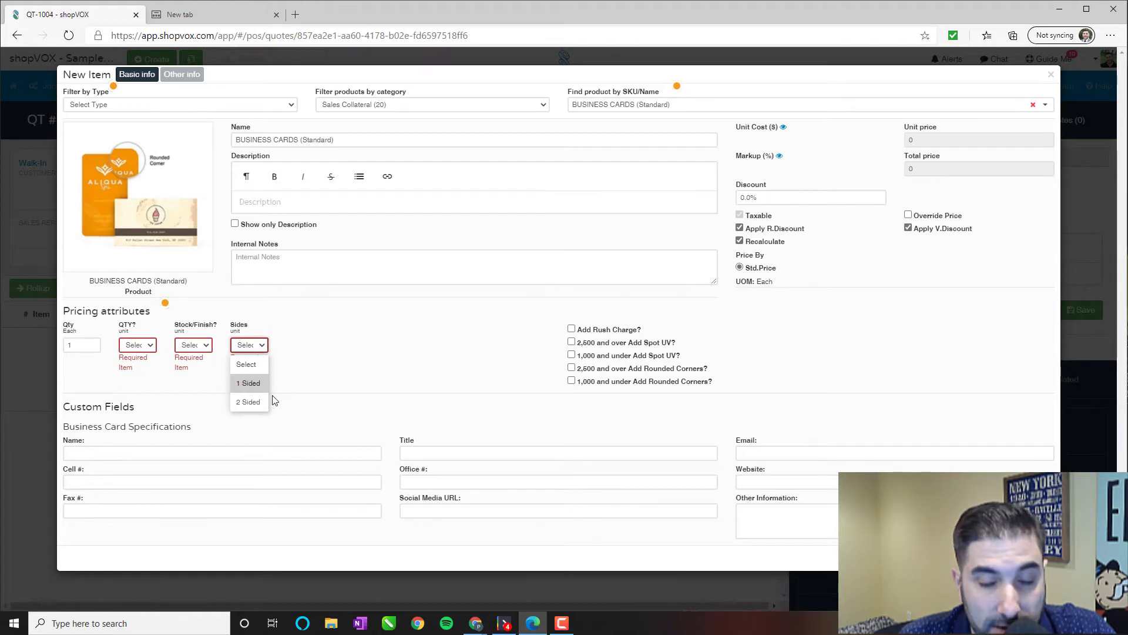
left_click(304, 382)
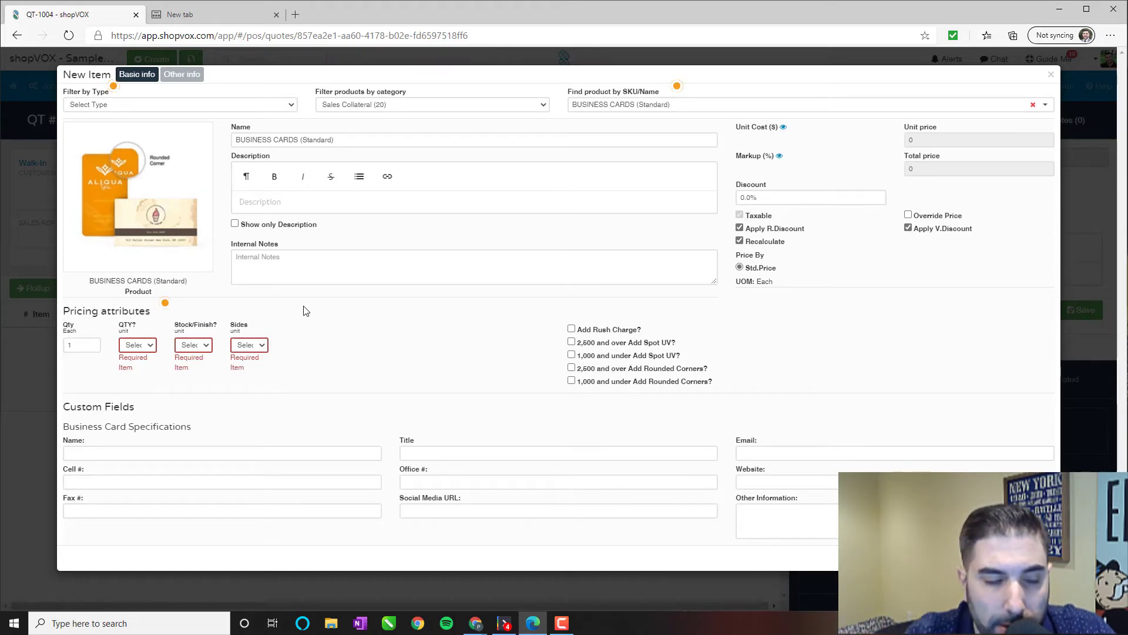
Set quantity 1000, 14pt Gloss stock and 2 Sided ($75.00), and reveal cost and markup.
left_click(147, 347)
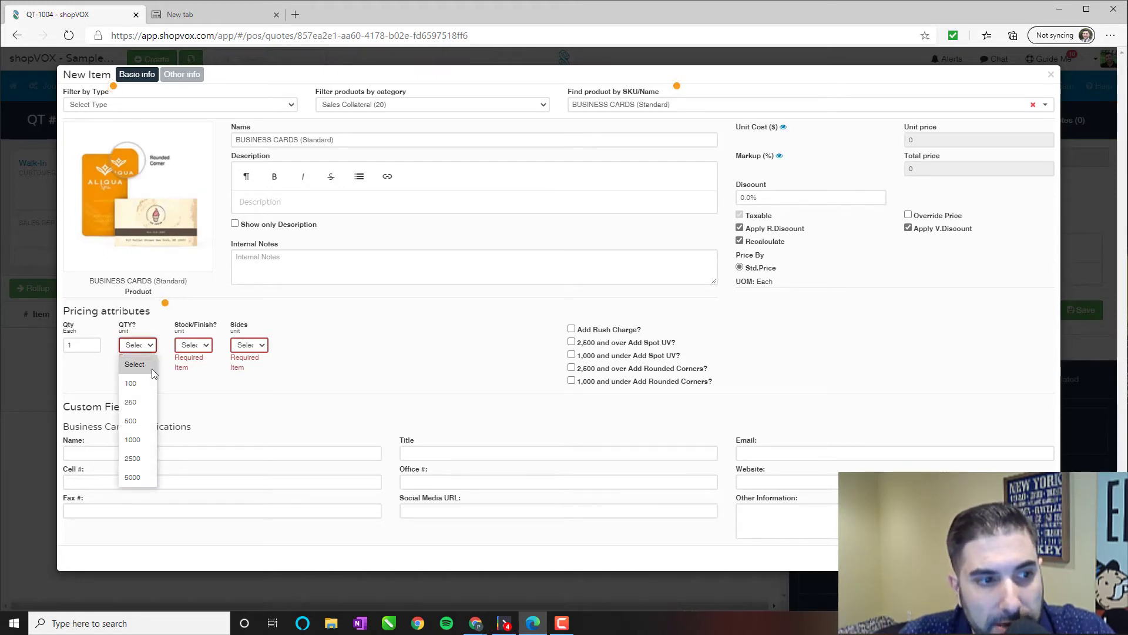
left_click(148, 442)
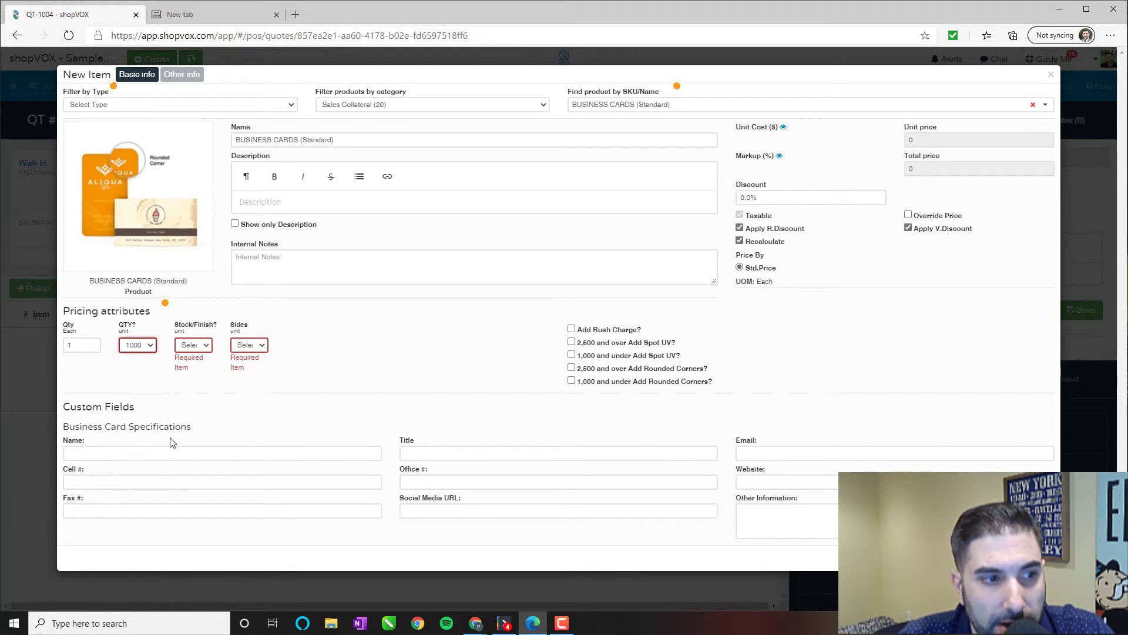
left_click(194, 345)
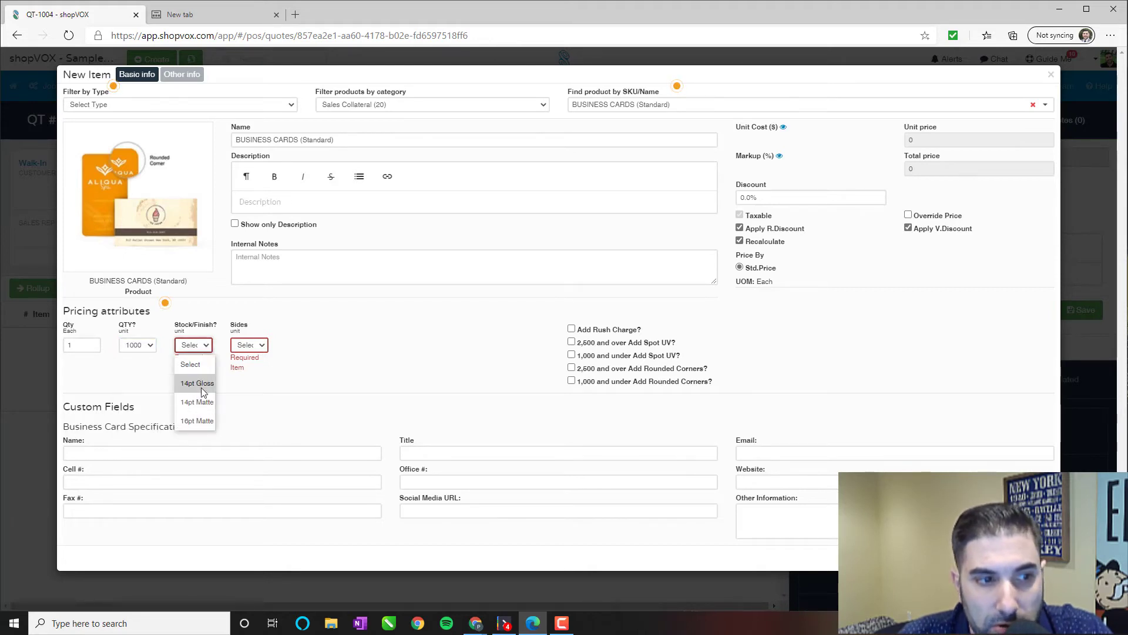
left_click(202, 387)
left_click(249, 345)
left_click(250, 401)
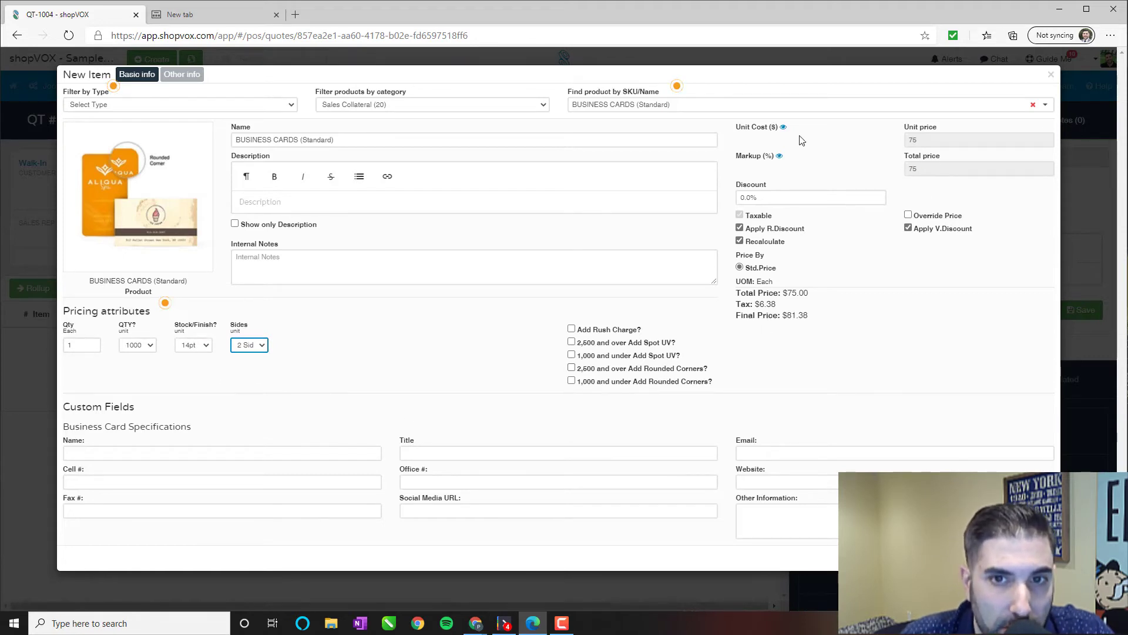
left_click(783, 127)
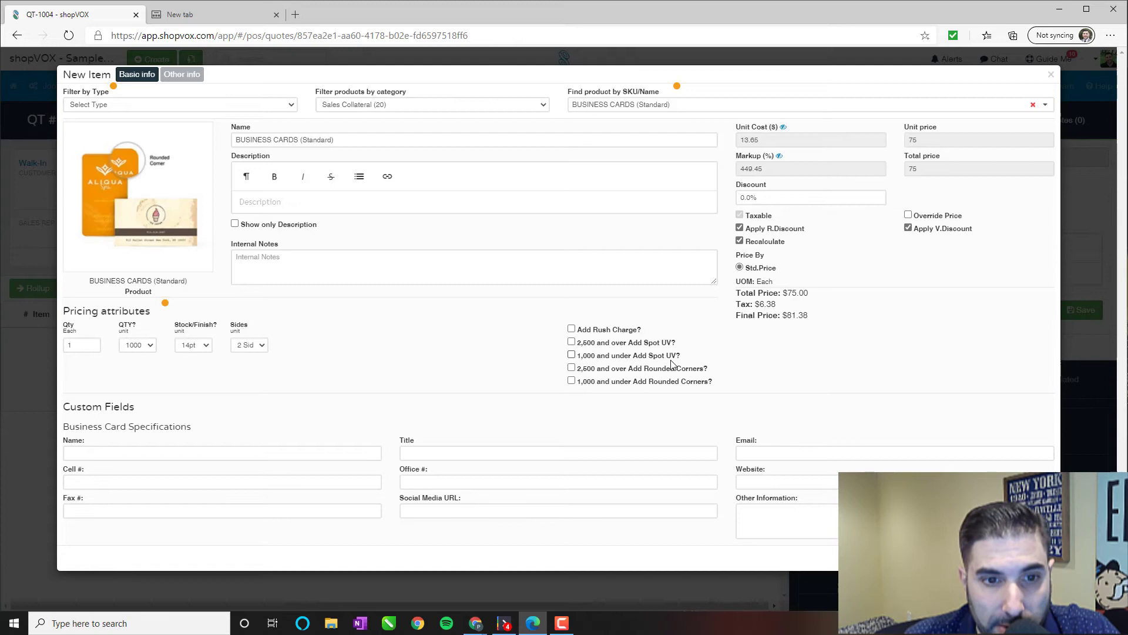
Try then drop Spot UV, and add 1,000-and-under Rounded Corners, raising the price to $99.00.
left_click(571, 355)
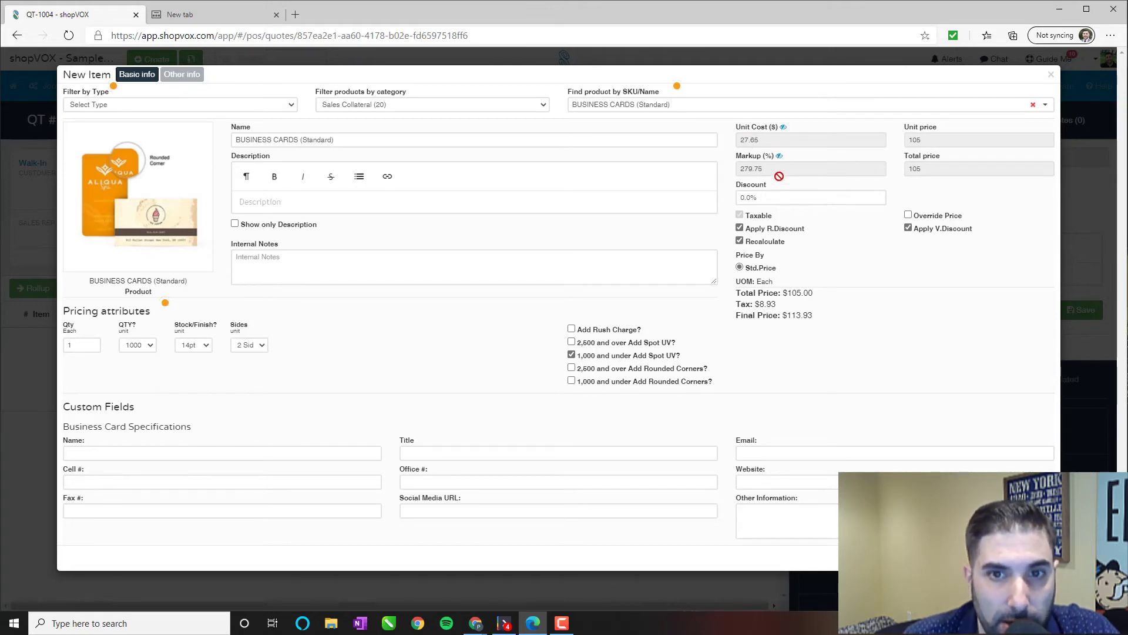
left_click(573, 356)
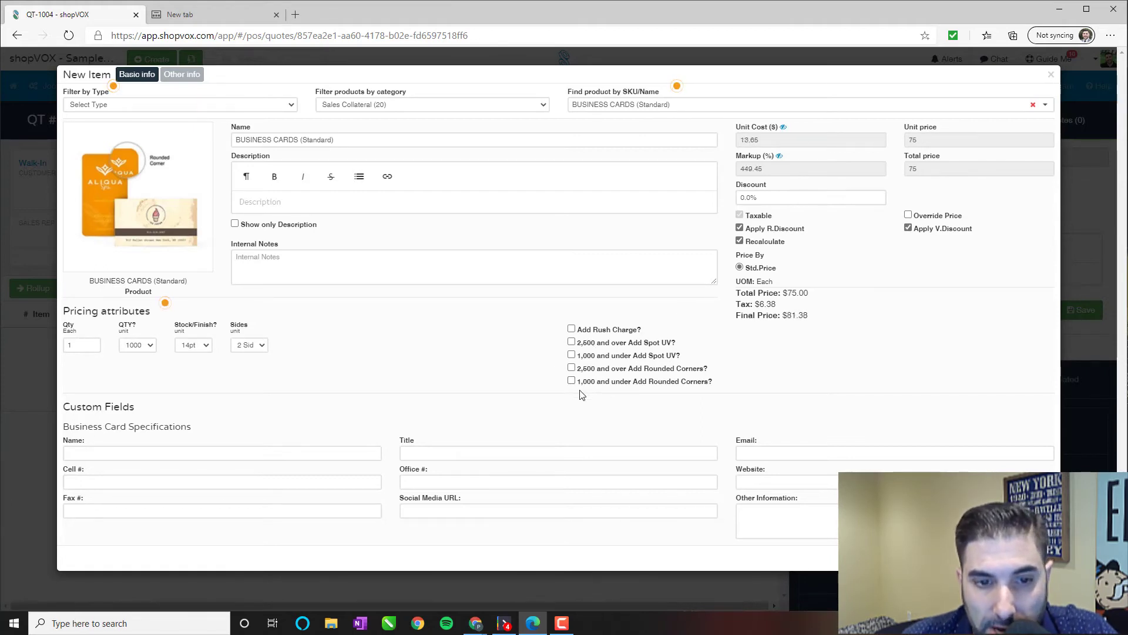
left_click(572, 382)
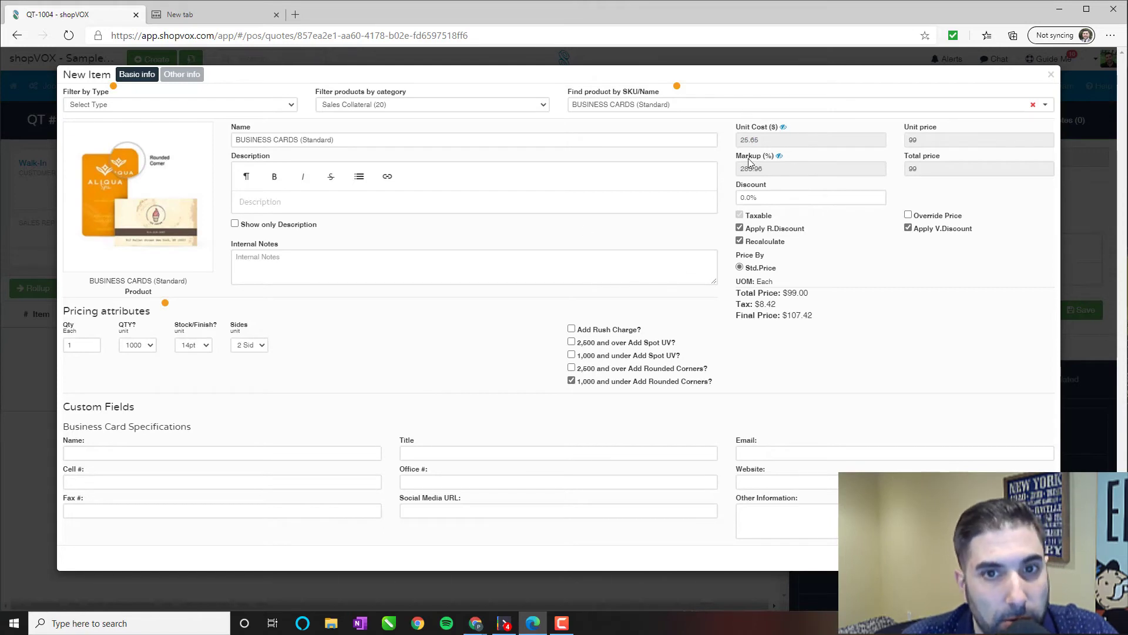
left_click(304, 454)
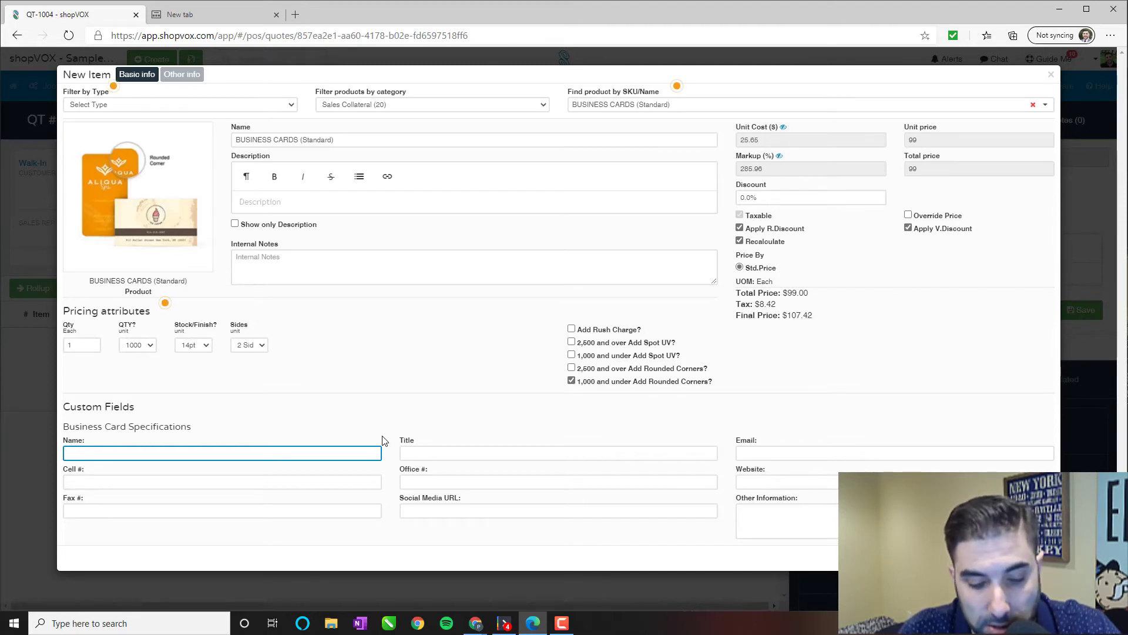
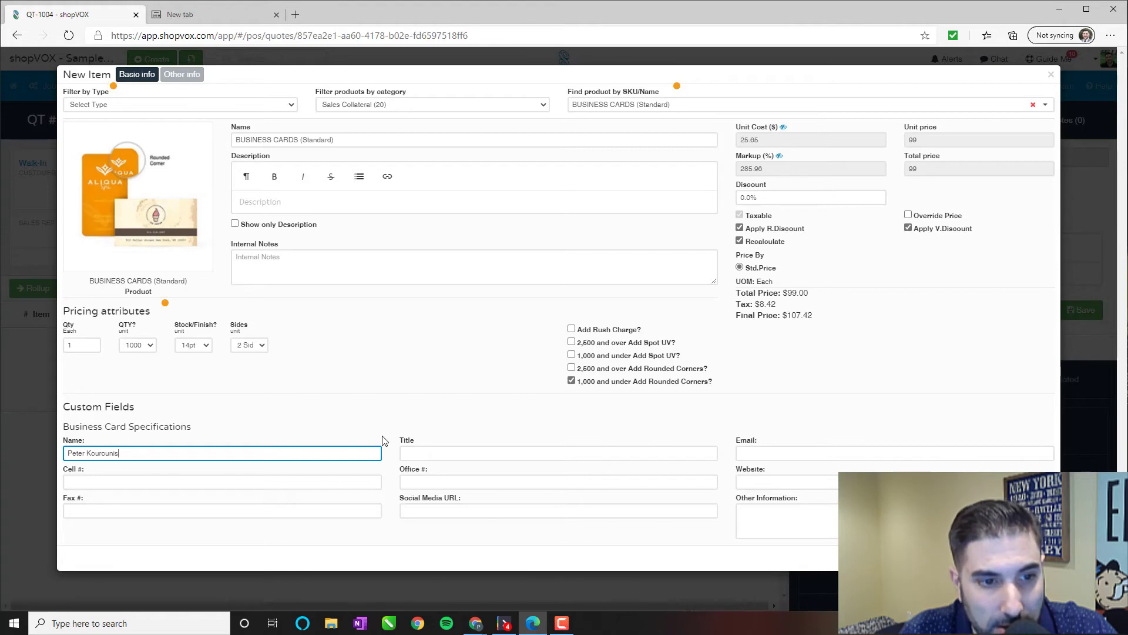
Enter the cardholder's name, title 'Owner', and the autofilled e-mail address.
key("Tab")
key("Tab")
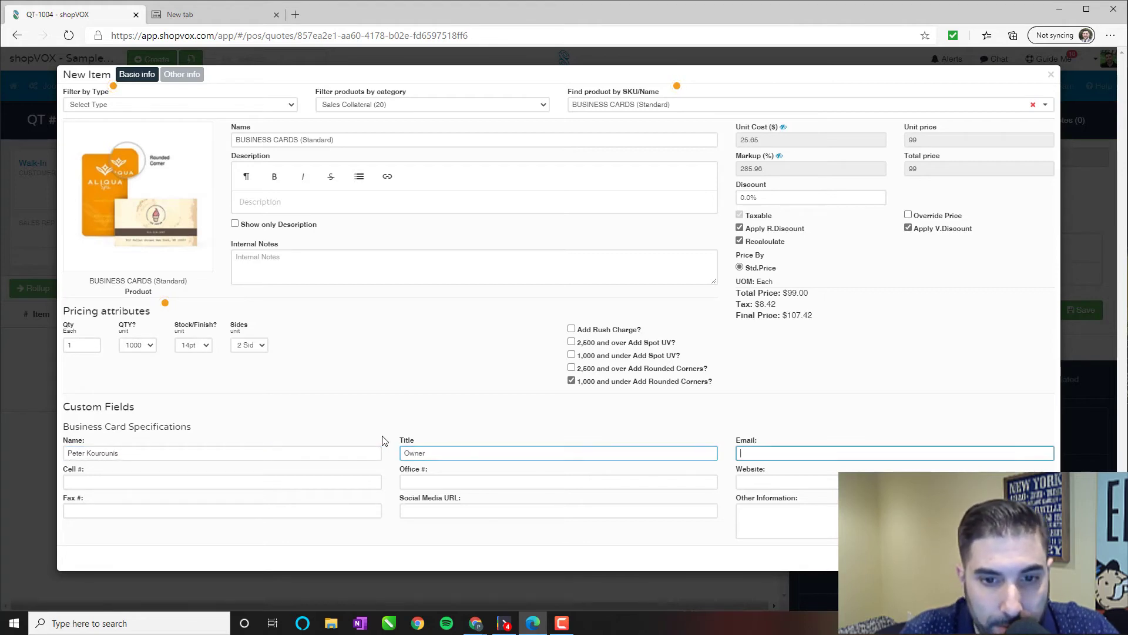
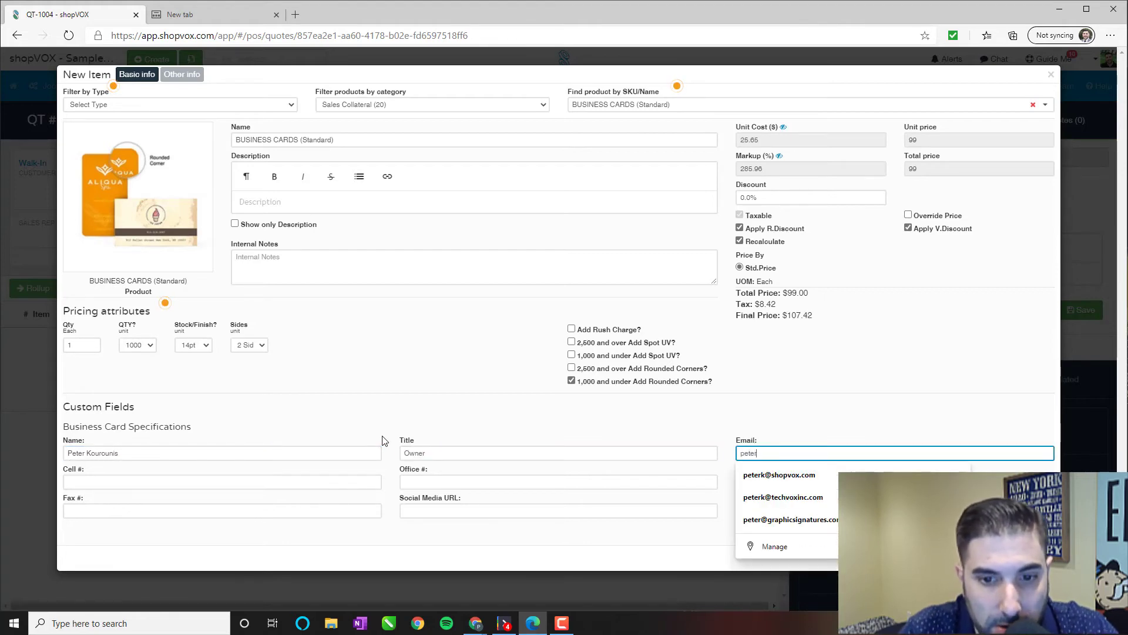
key("Down")
key("Return")
Add the cell and office phone numbers and website, skipping remaining fields to save the item.
left_click(260, 481)
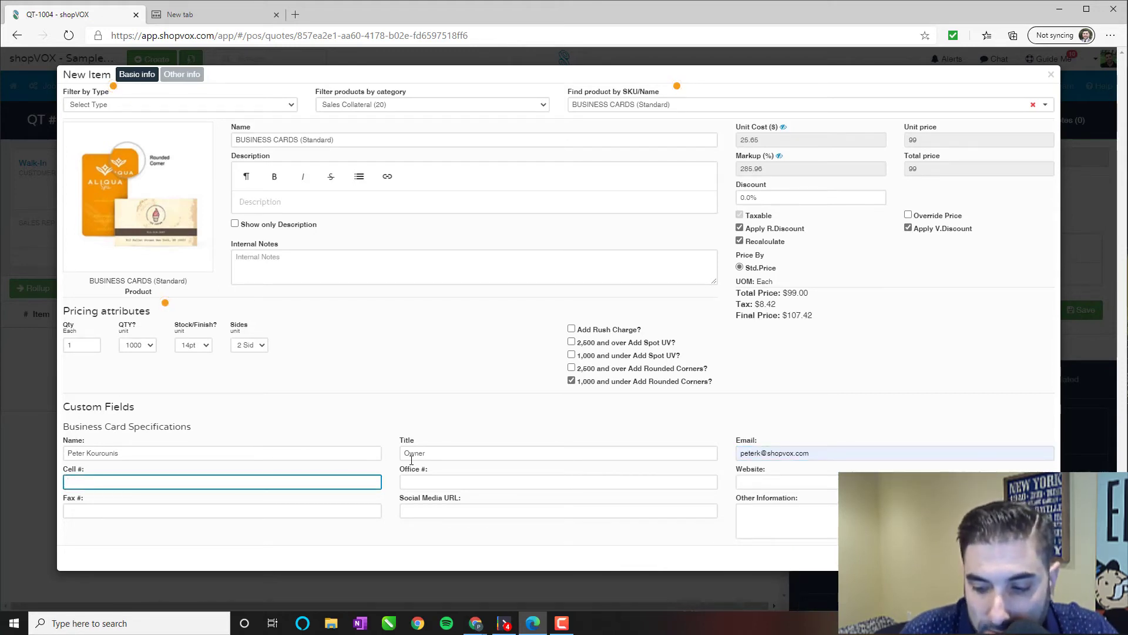
type("123-456")
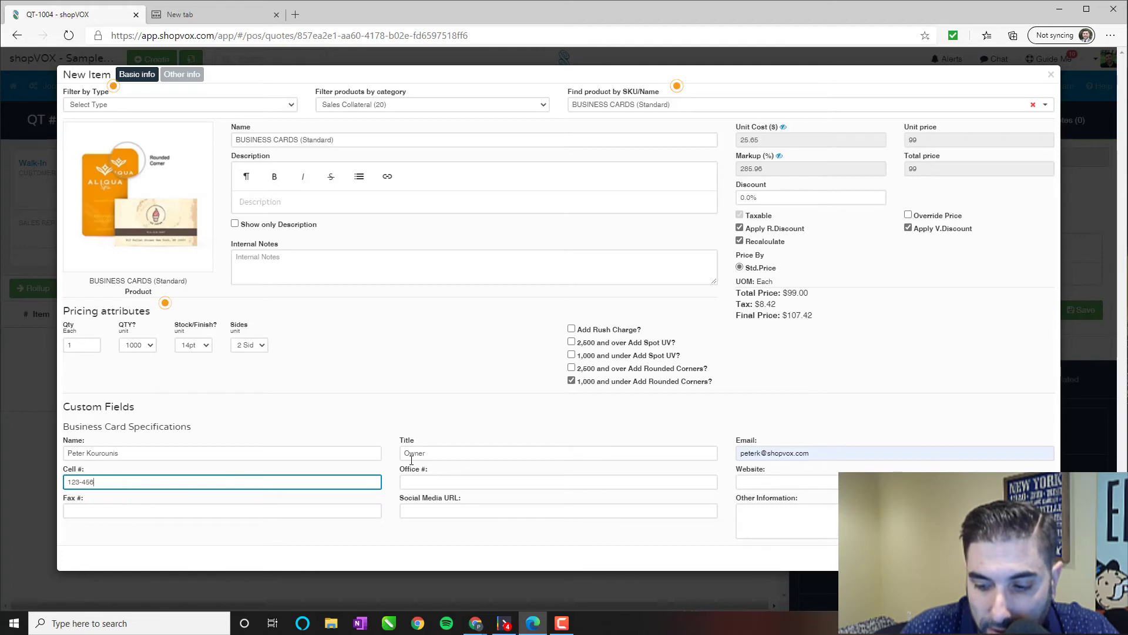
type("-7890")
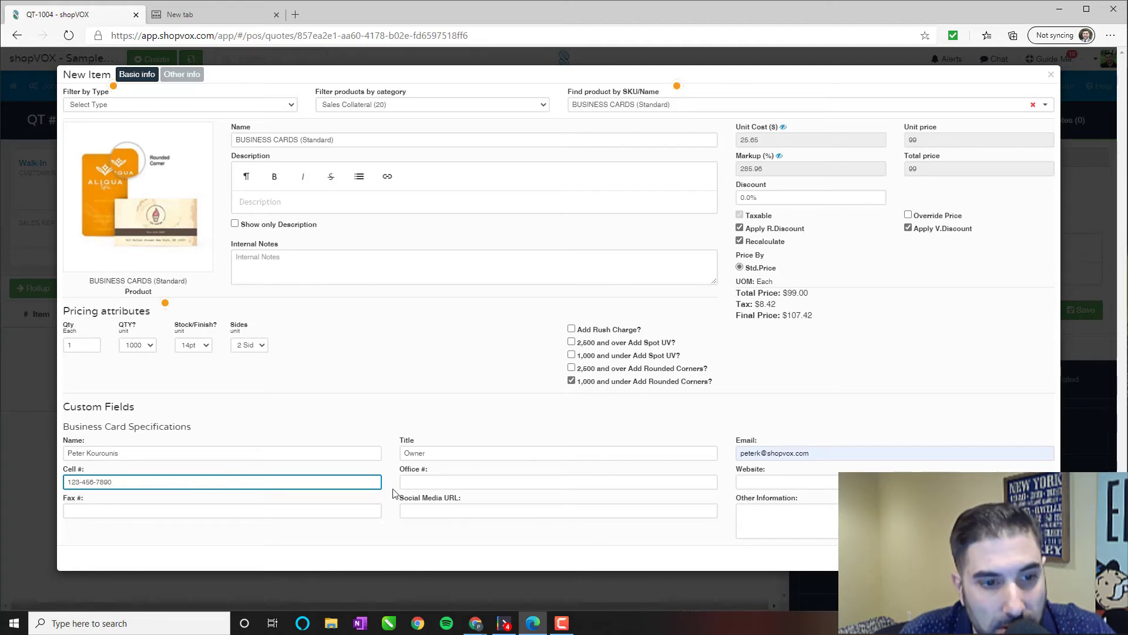
left_click(552, 484)
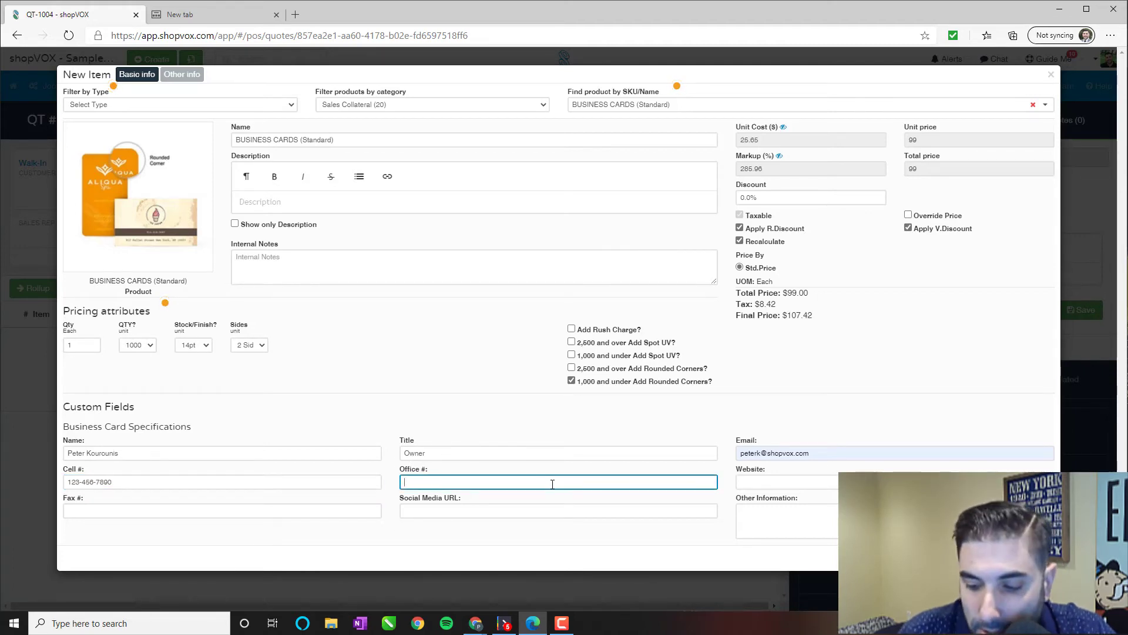
type("1234567890")
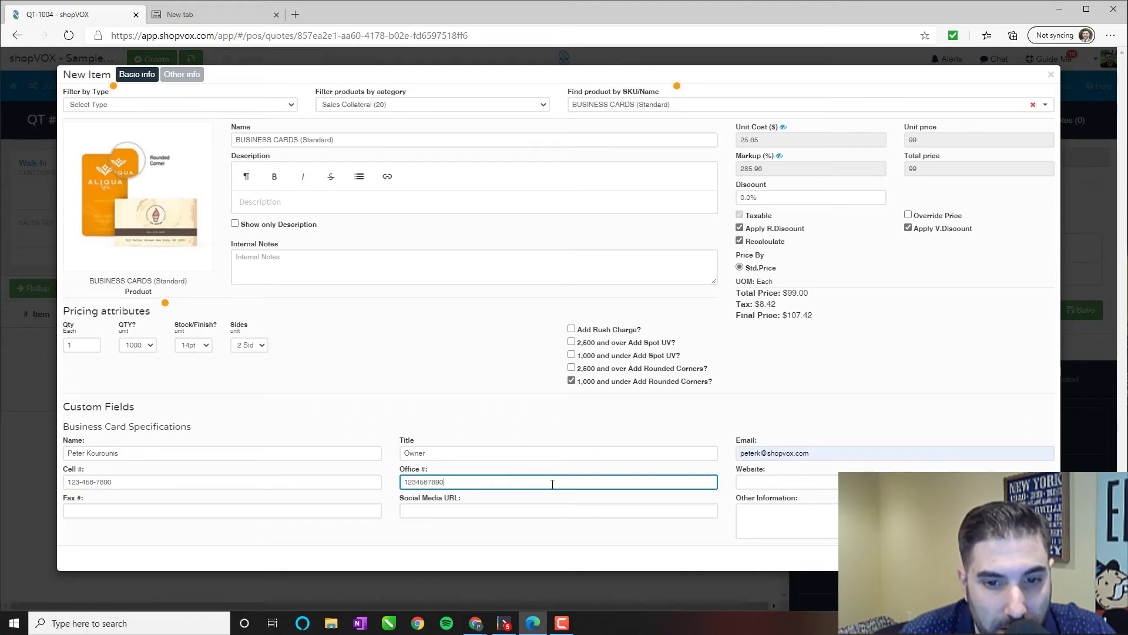
key("Tab")
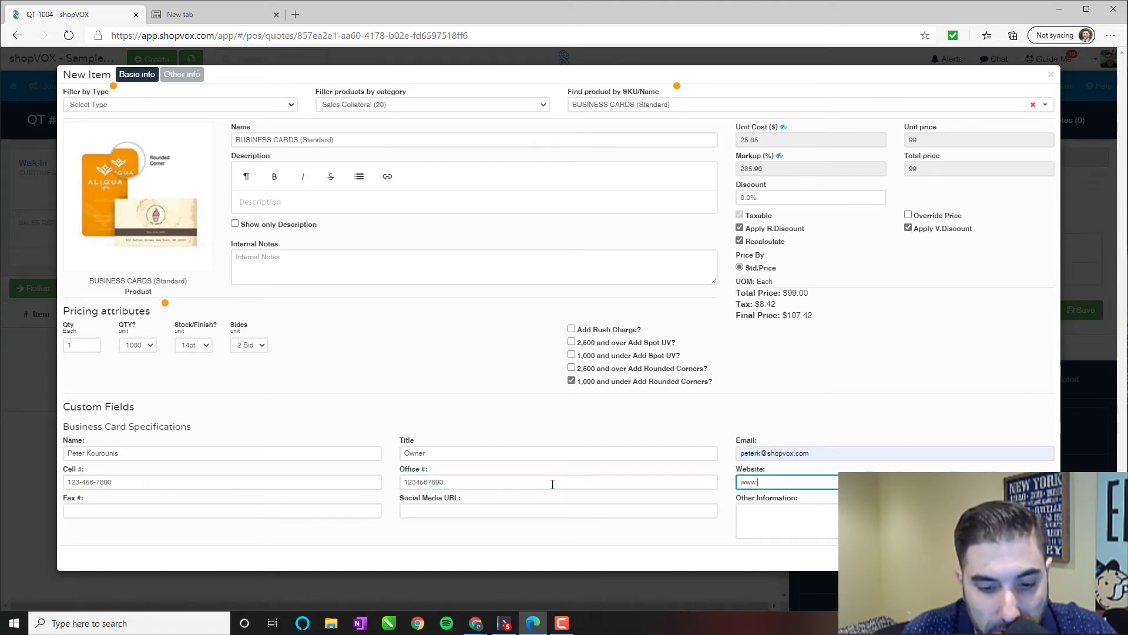
type("www.myweb")
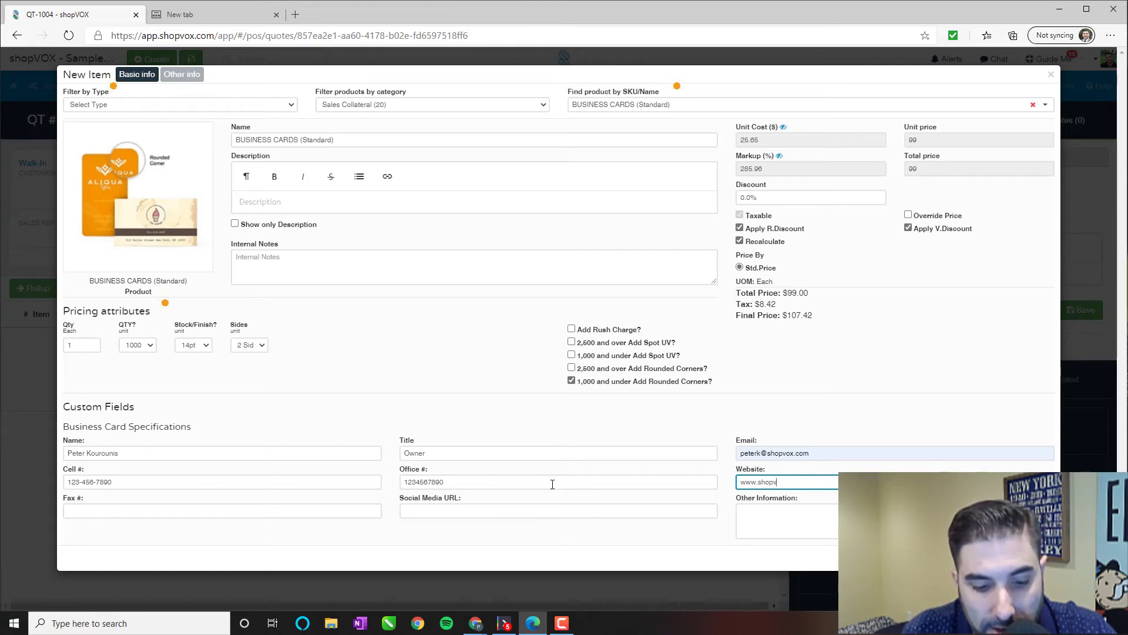
type("ox.com")
key("Tab")
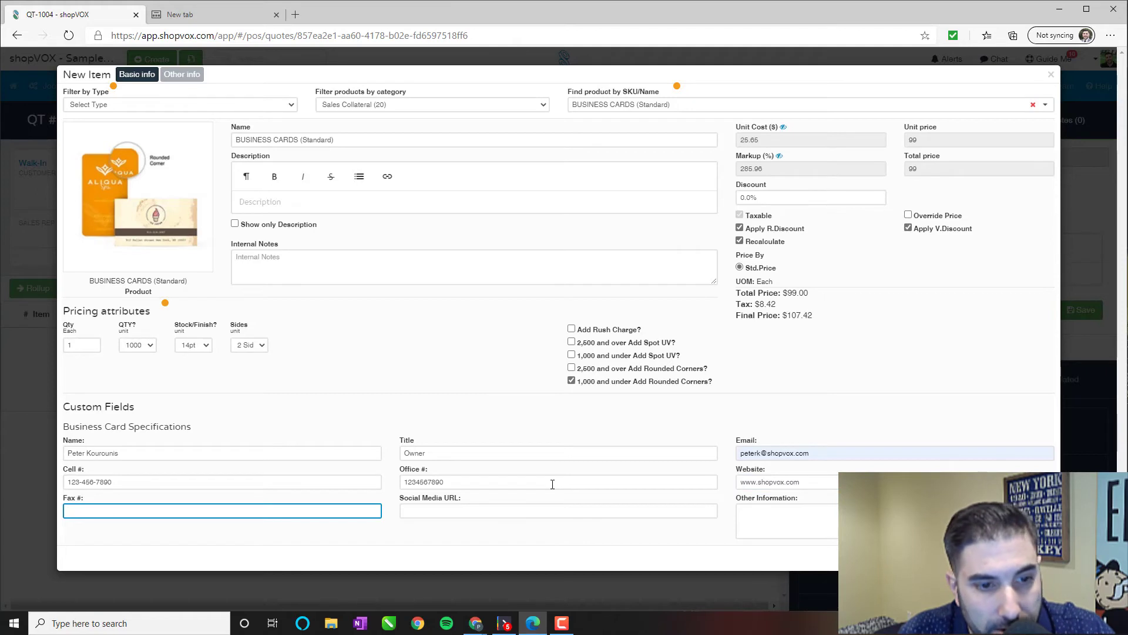
key("Tab")
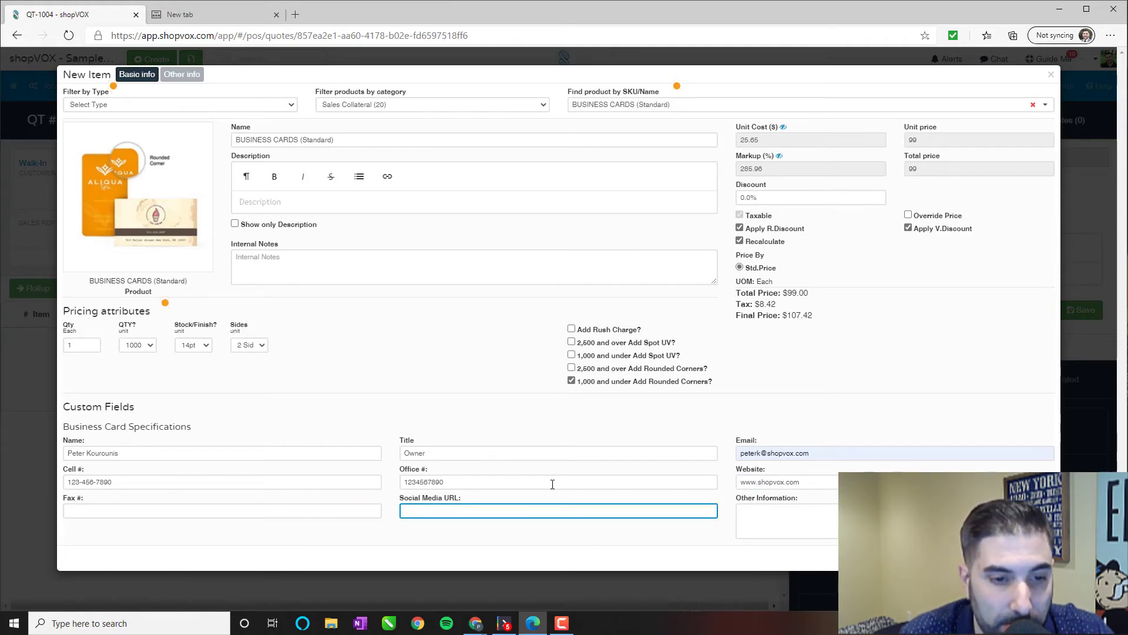
key("Tab")
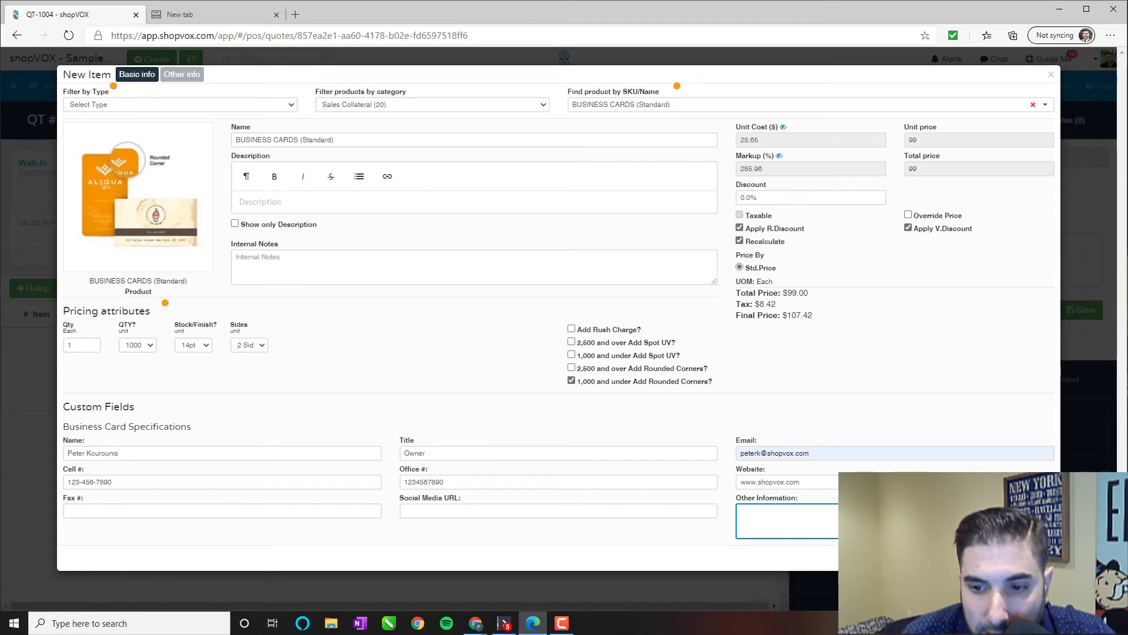
key("Tab")
key("Return")
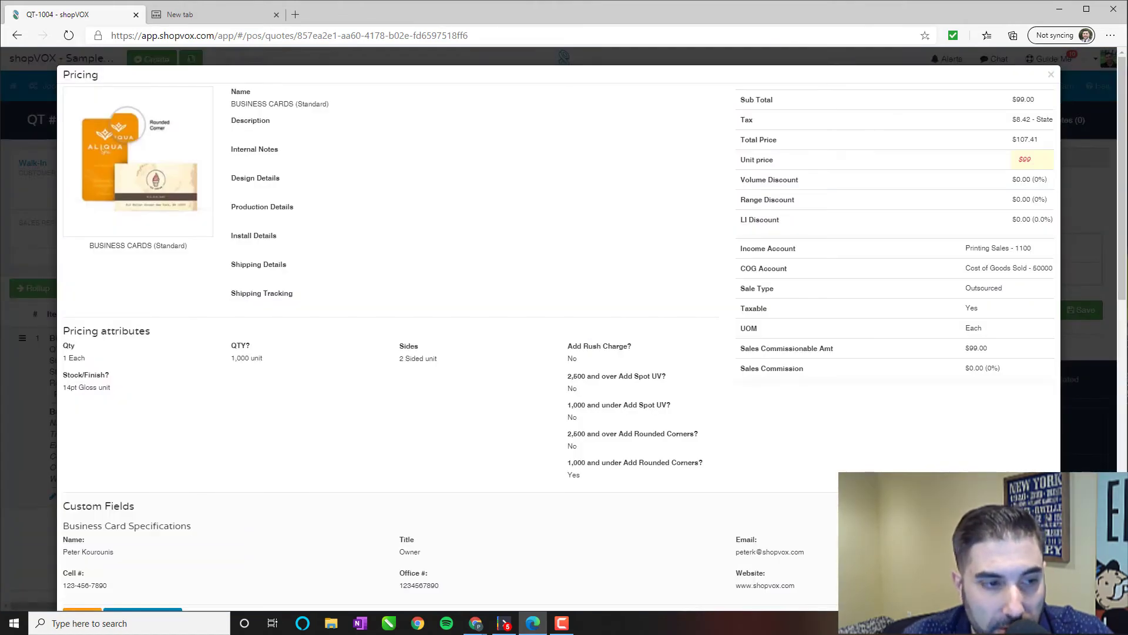
scroll(677, 499, "down", 12)
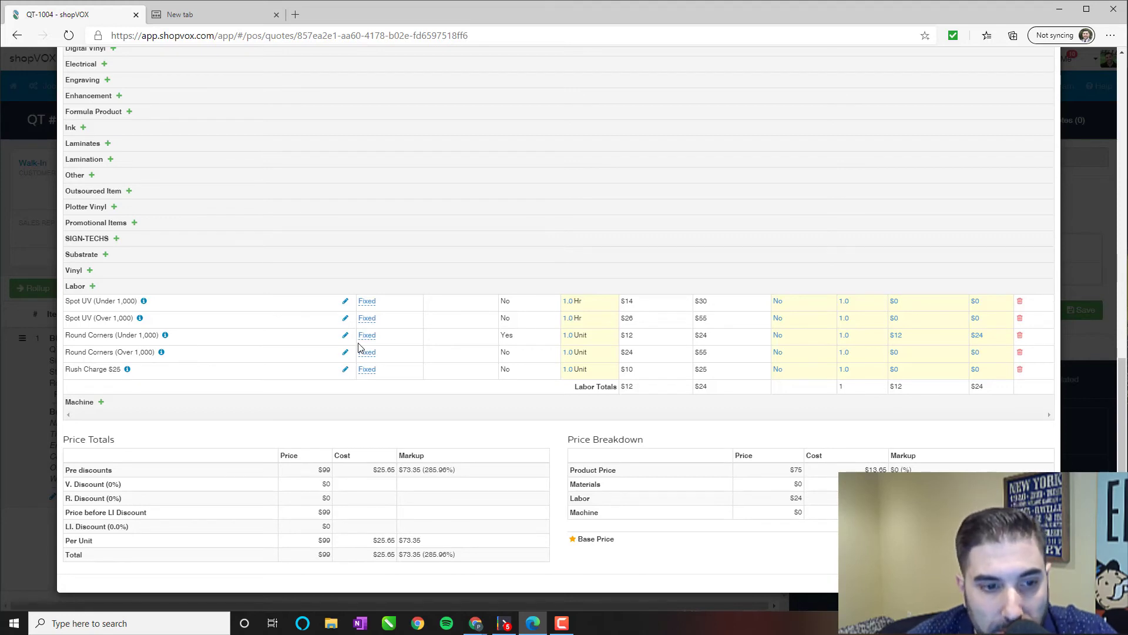
left_click_drag(318, 469, 421, 470)
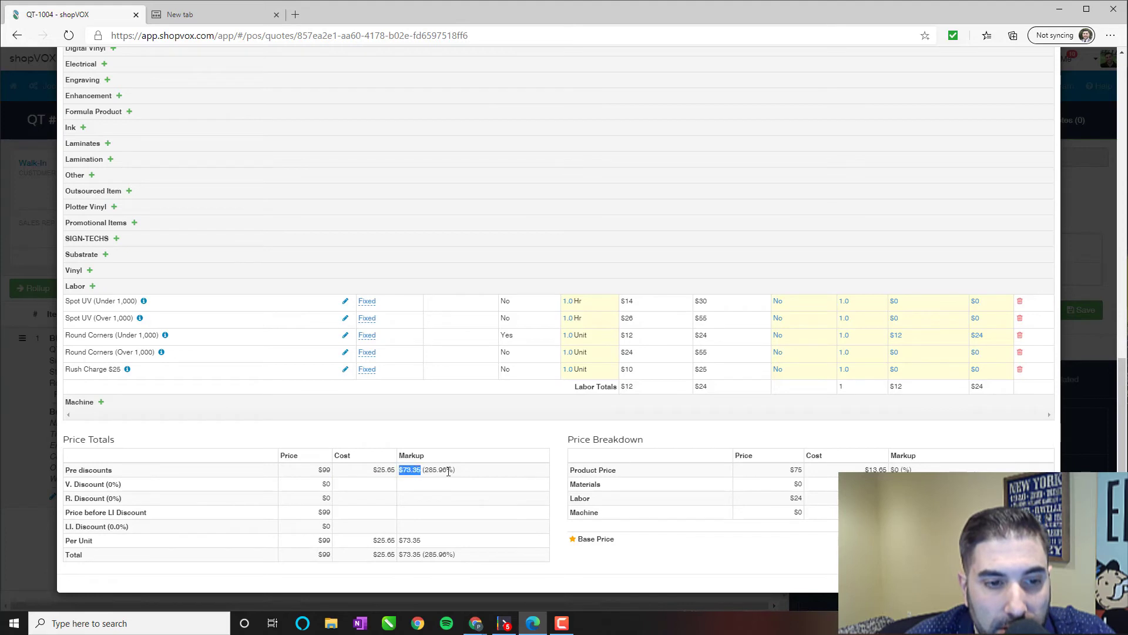
left_click(492, 473)
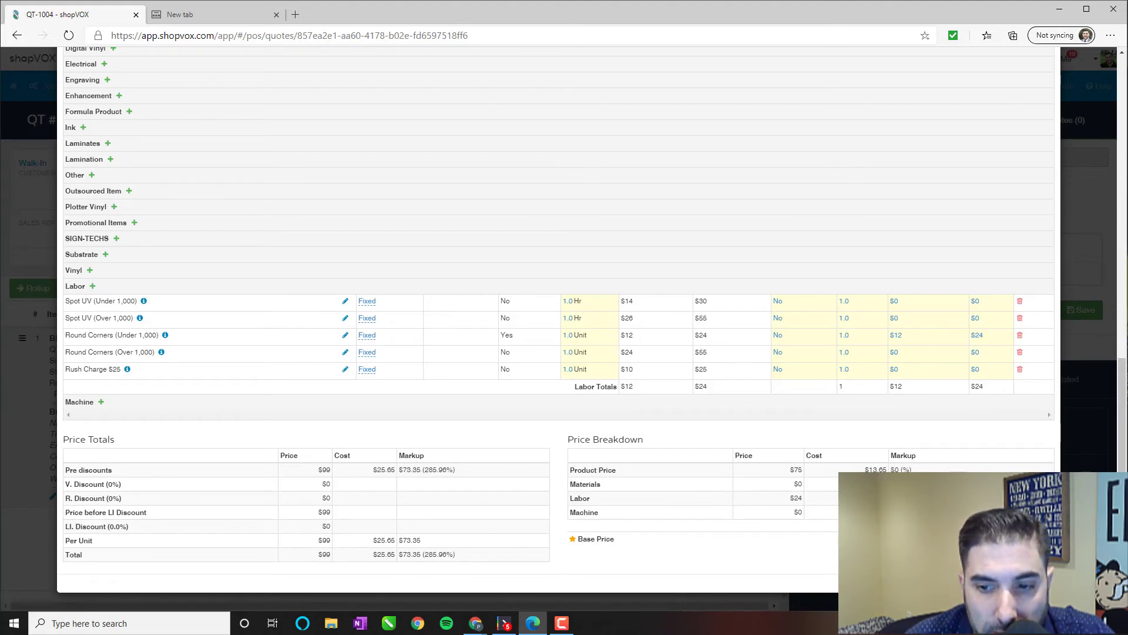
key("Escape")
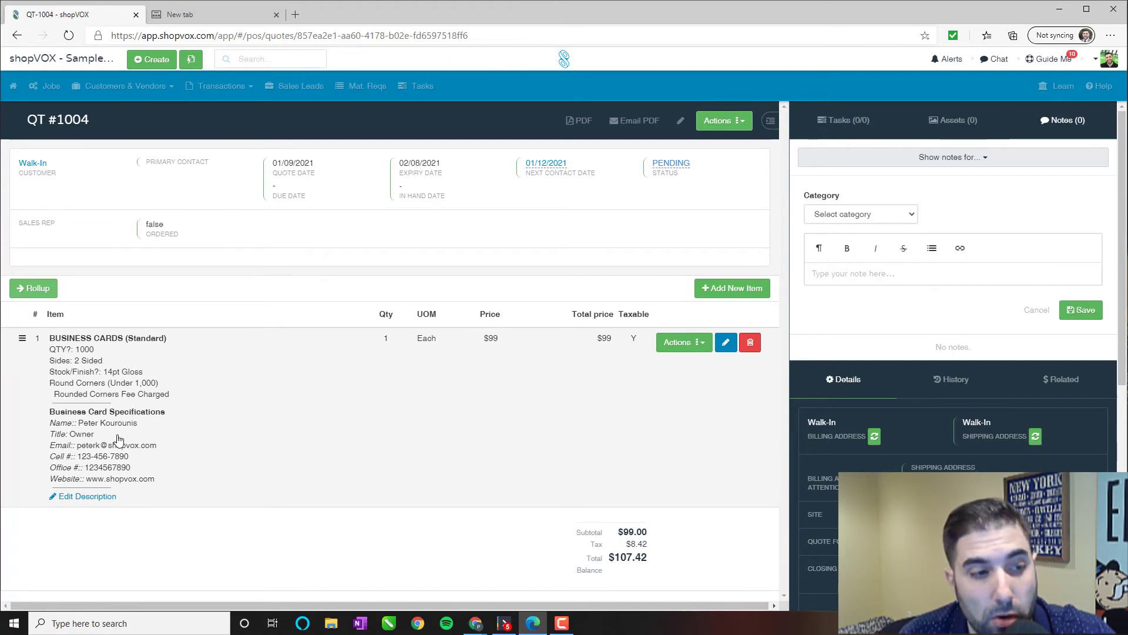
left_click_drag(156, 479, 61, 430)
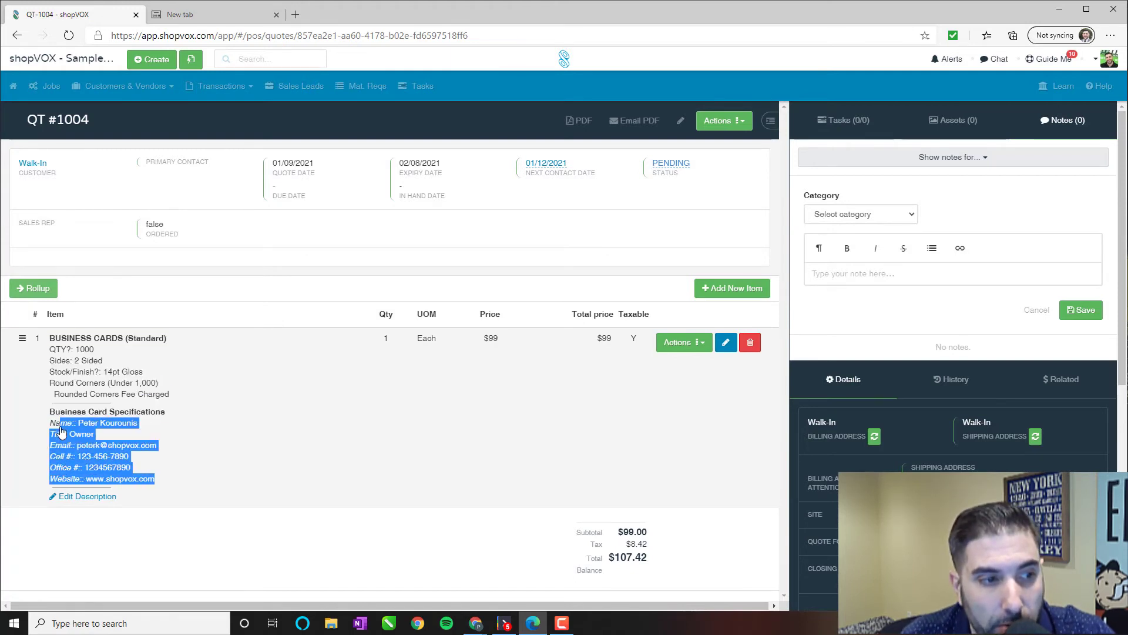
left_click(292, 460)
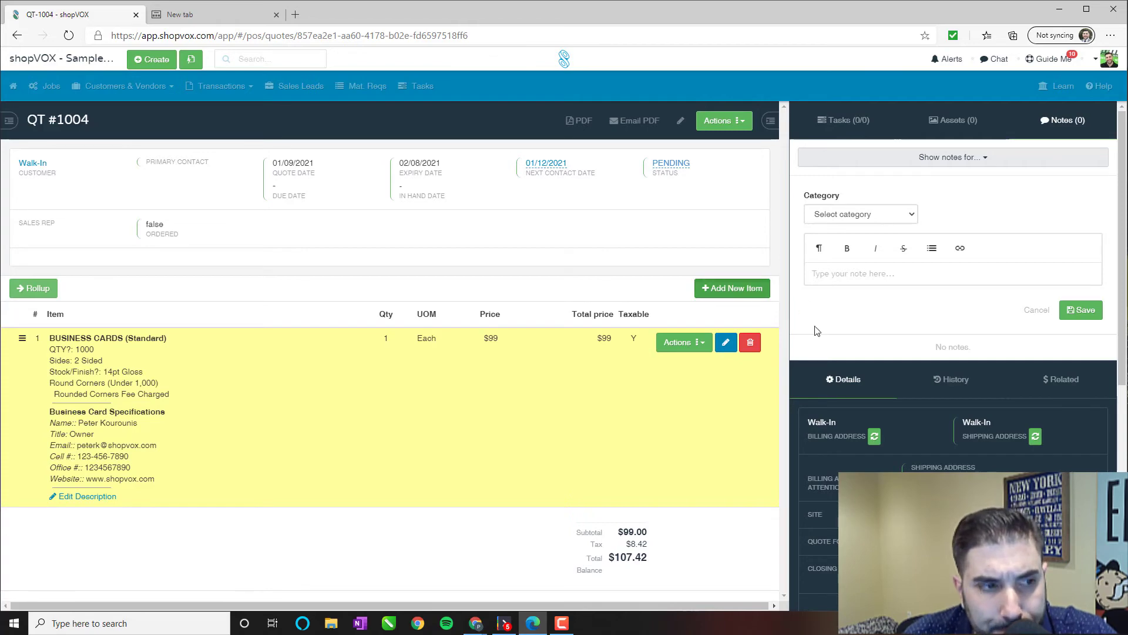
Add a new line item with BUSINESS CARDS (Folded), found by searching 'business'.
left_click(733, 287)
left_click(650, 106)
type("busi")
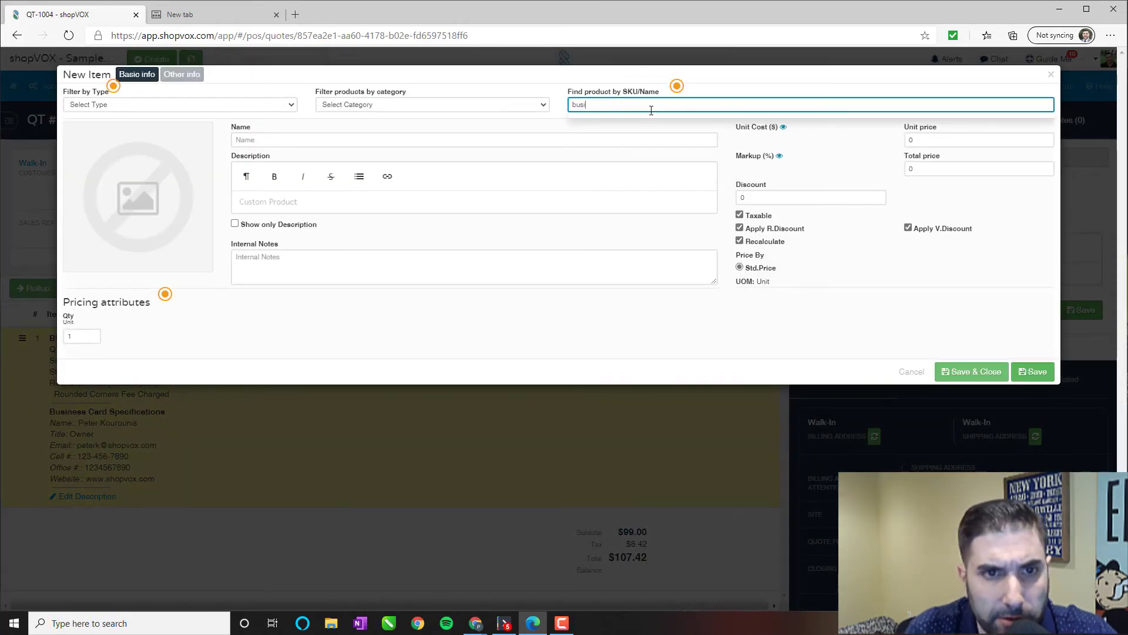
type("ness")
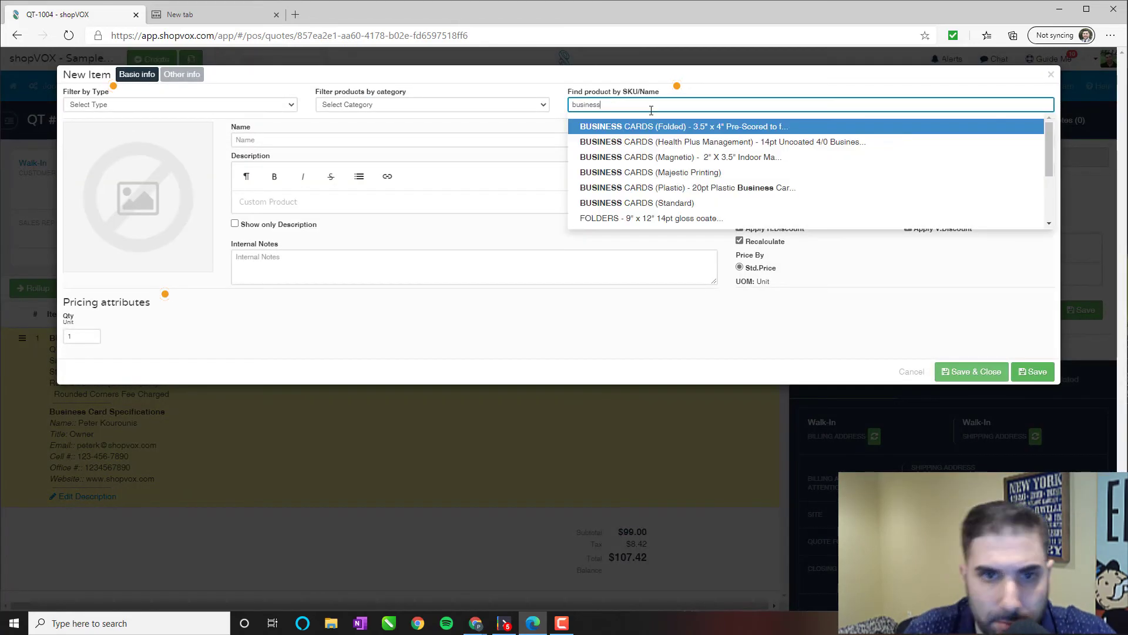
left_click(682, 128)
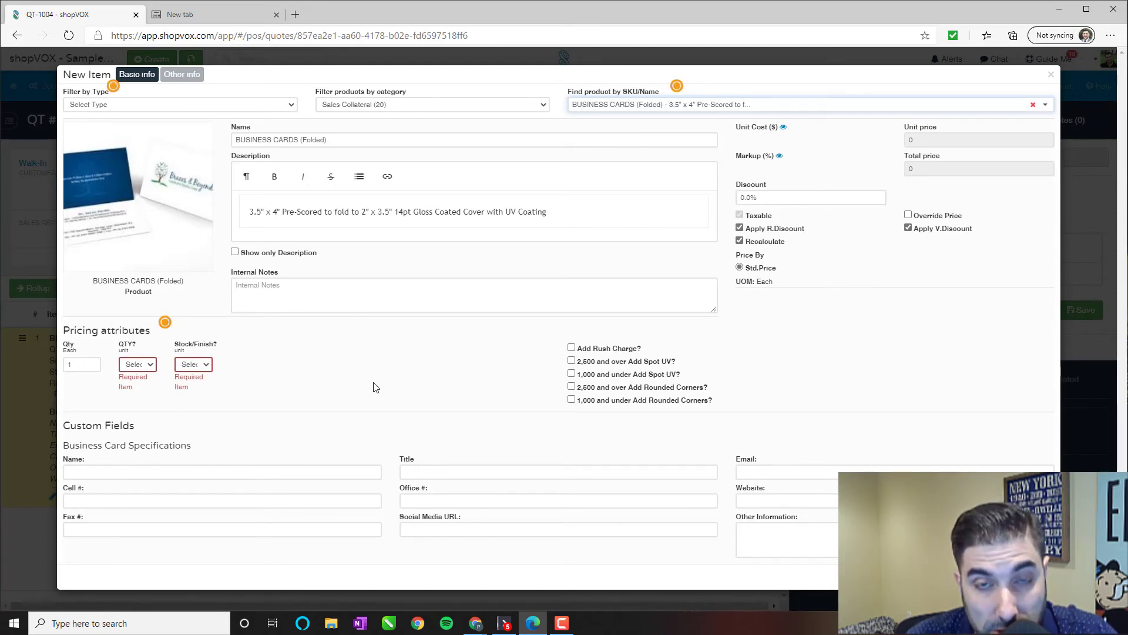
Set the folded business cards to quantity 5000 on 16pt Matte stock.
left_click(145, 367)
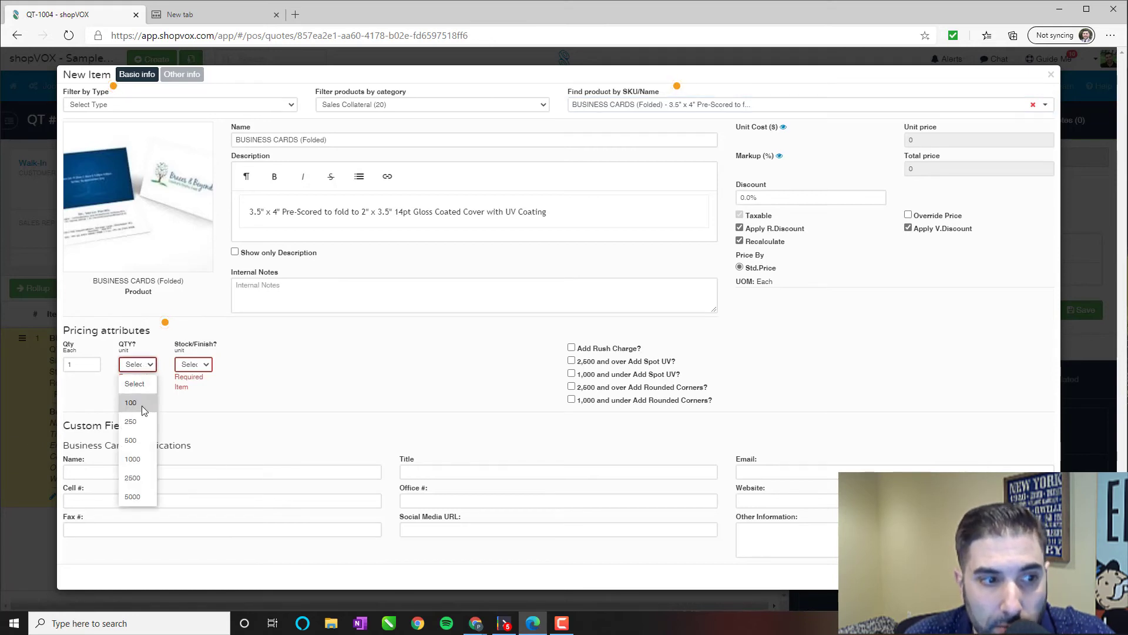
left_click(193, 364)
left_click(262, 372)
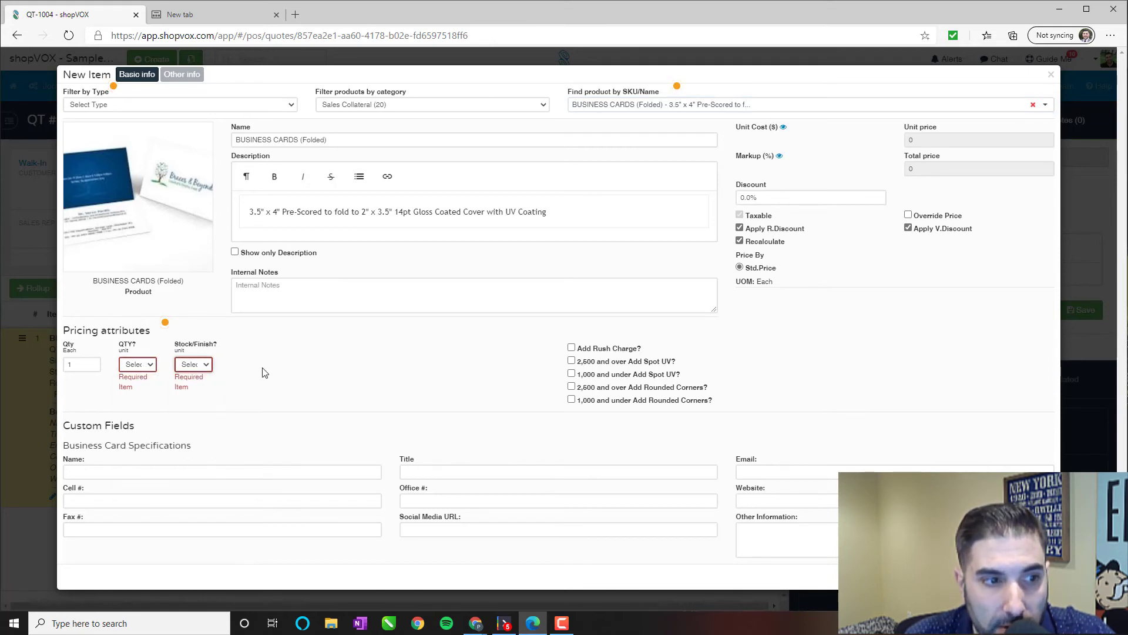
left_click(141, 364)
left_click(139, 496)
left_click(194, 364)
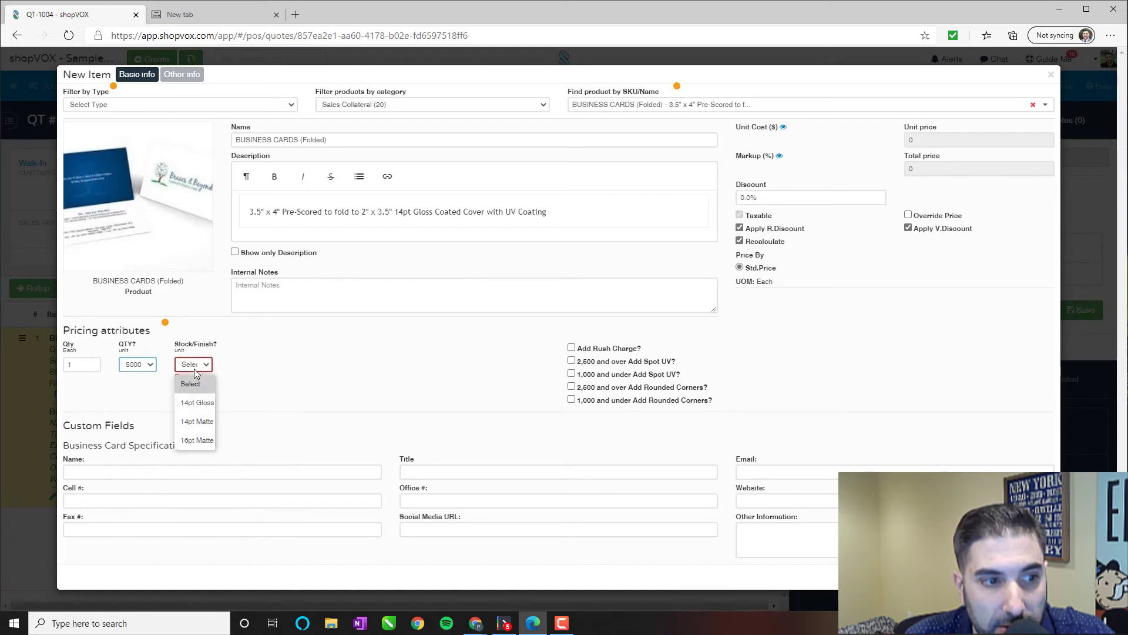
left_click(192, 440)
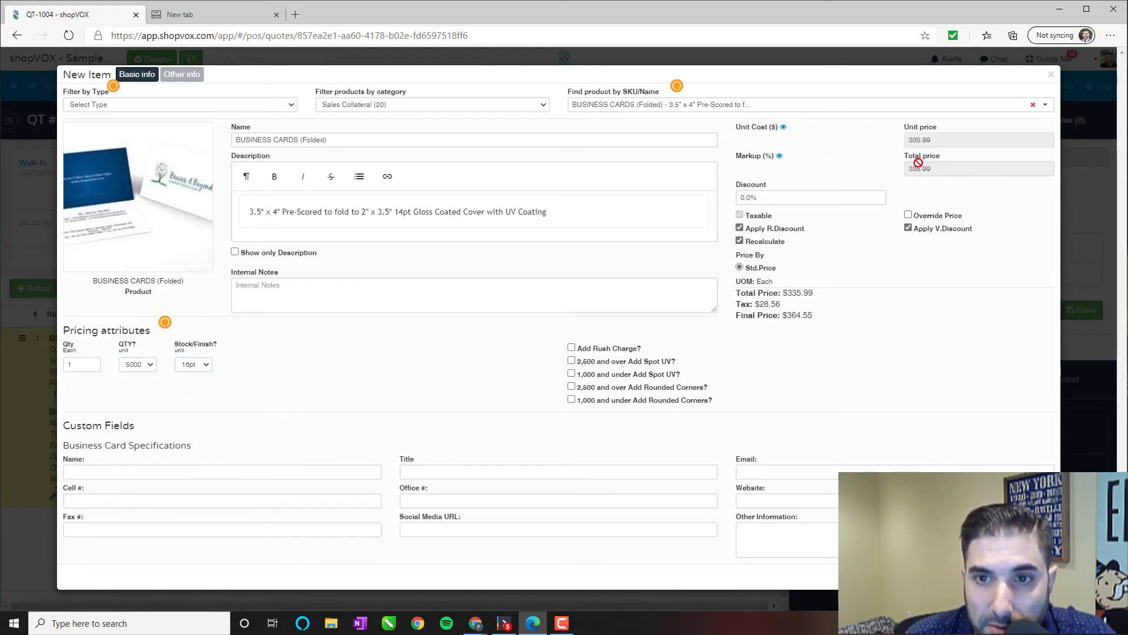
Reveal unit cost and markup, then add spot UV and rounded corners for 2,600 and over.
left_click(784, 129)
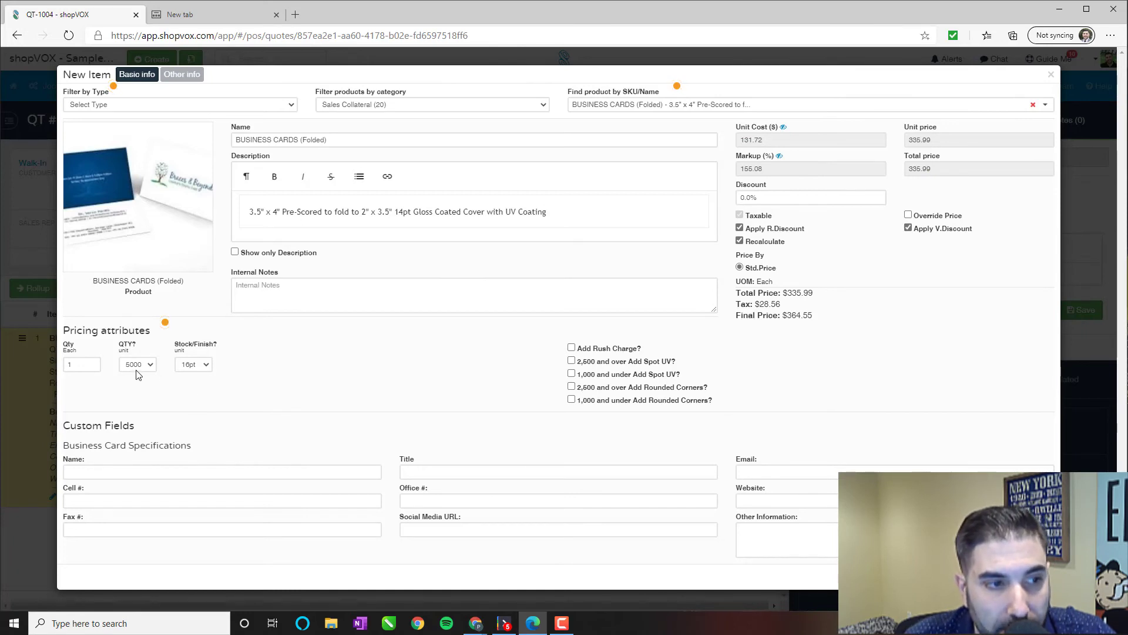
left_click(572, 360)
left_click(571, 387)
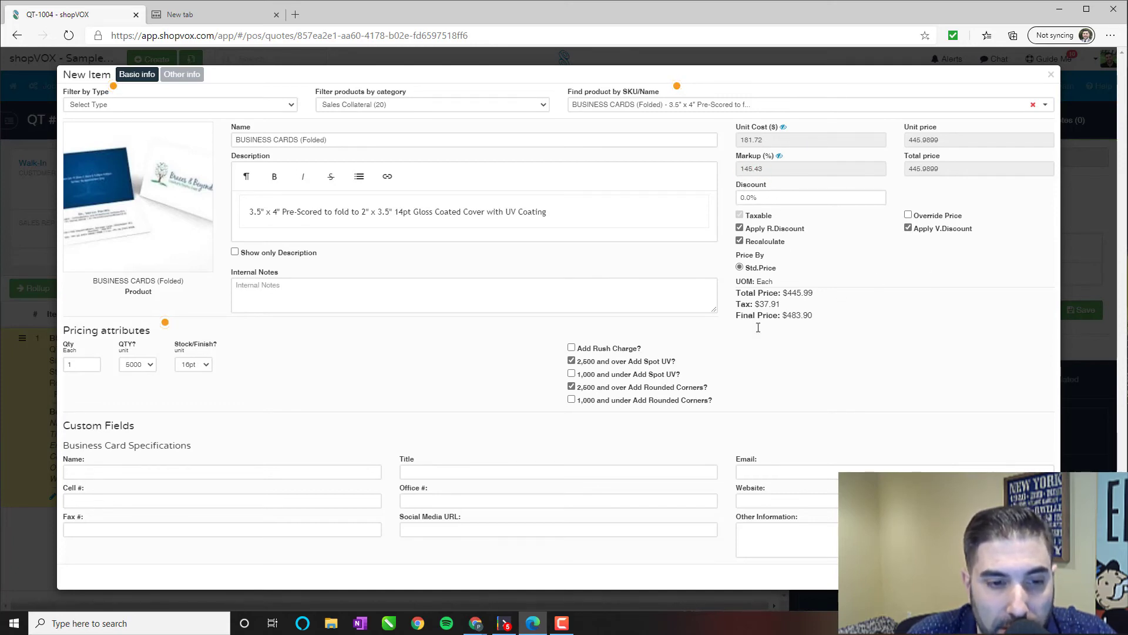
Enter the cardholder's name, title Owner and e-mail, then save the folded cards onto the quote.
left_click(309, 466)
type("Pet")
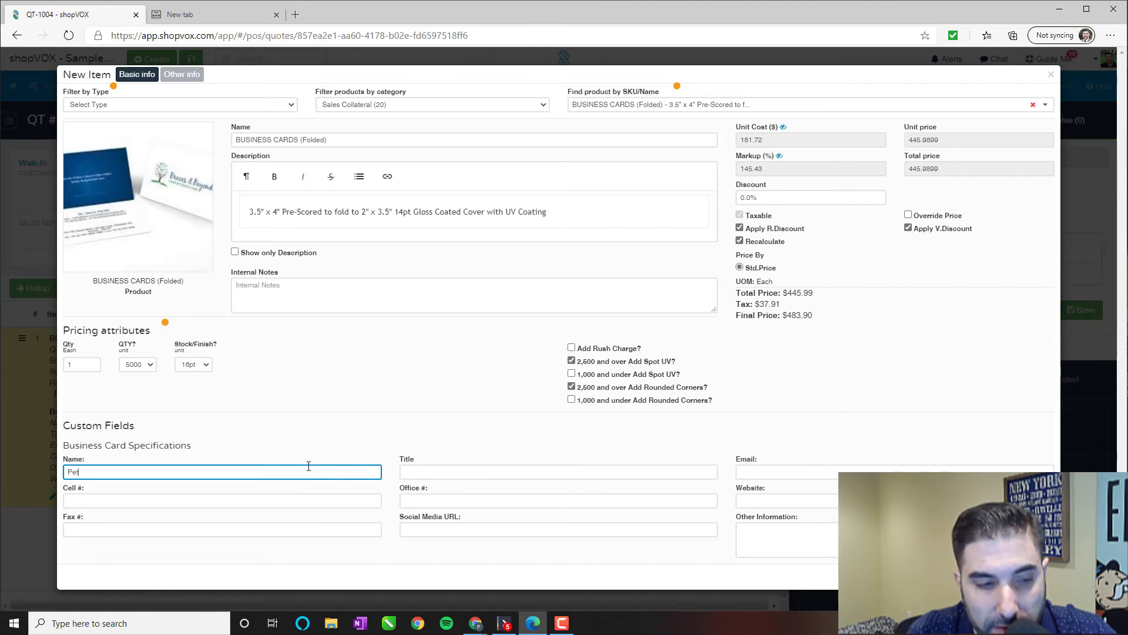
type("er")
key("Tab")
type("Owner")
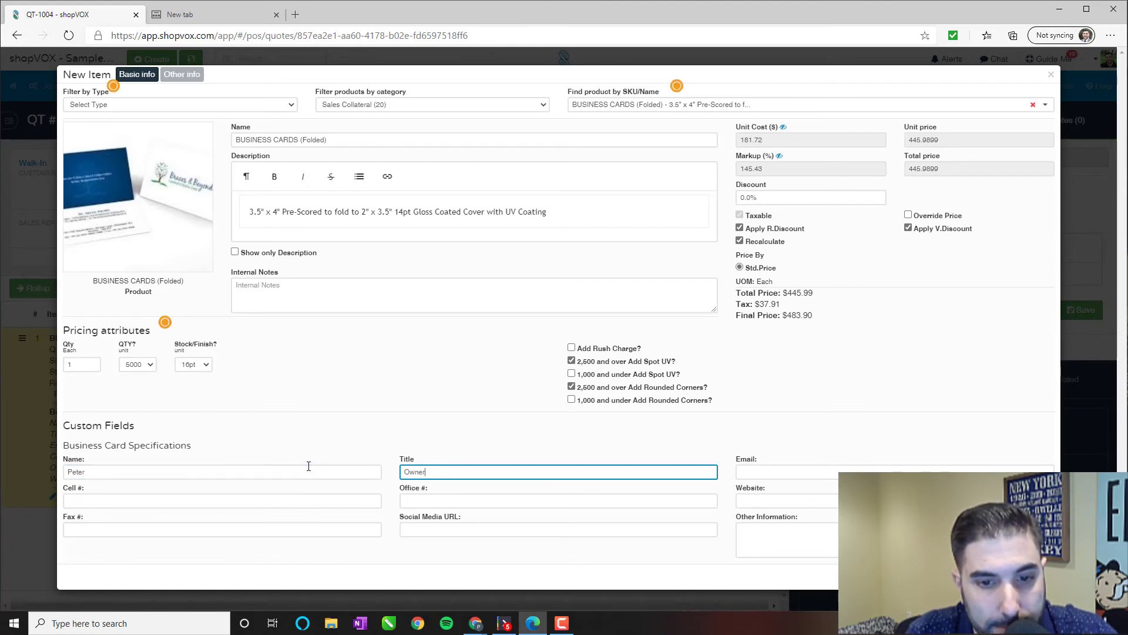
key("Tab")
type("shopvox.com")
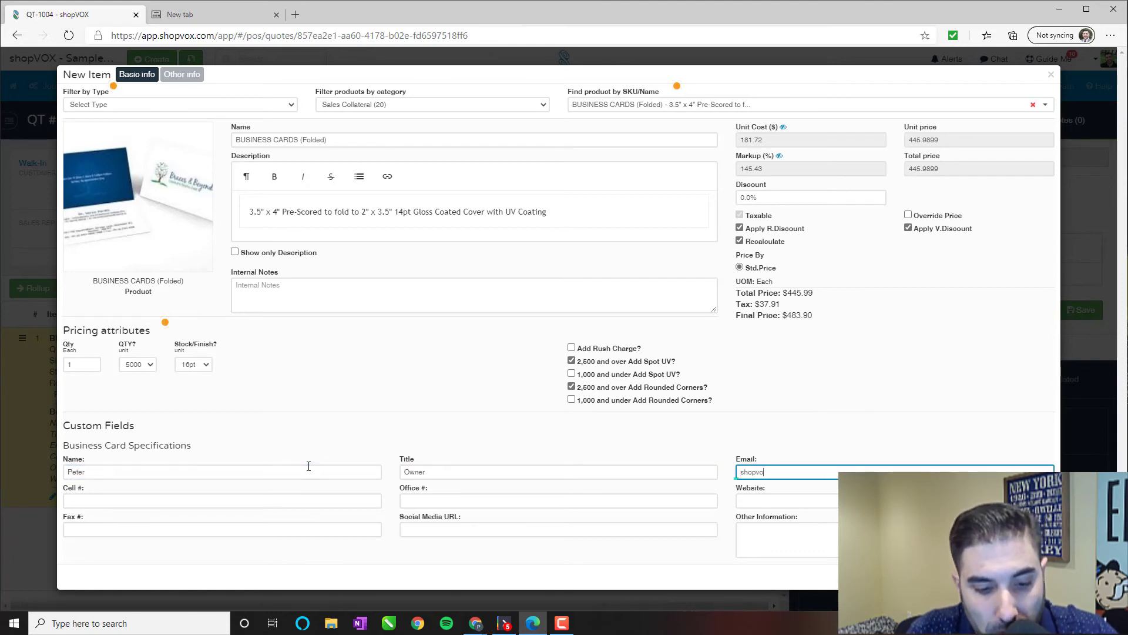
key("Tab")
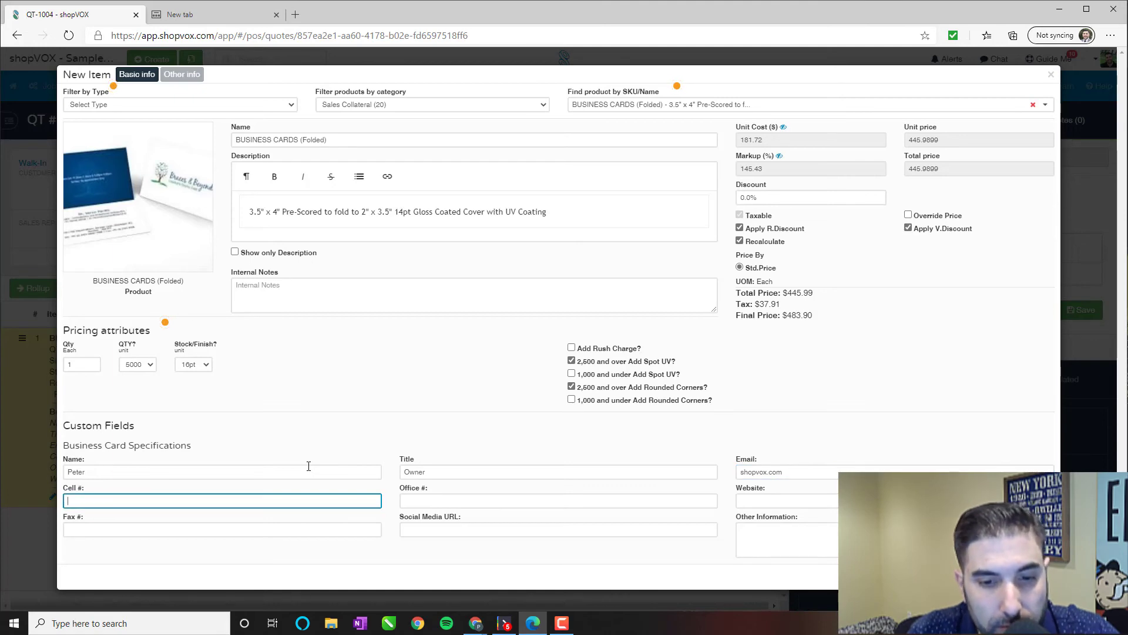
key("Tab")
key("Tab")
key("Tab")
key("Tab")
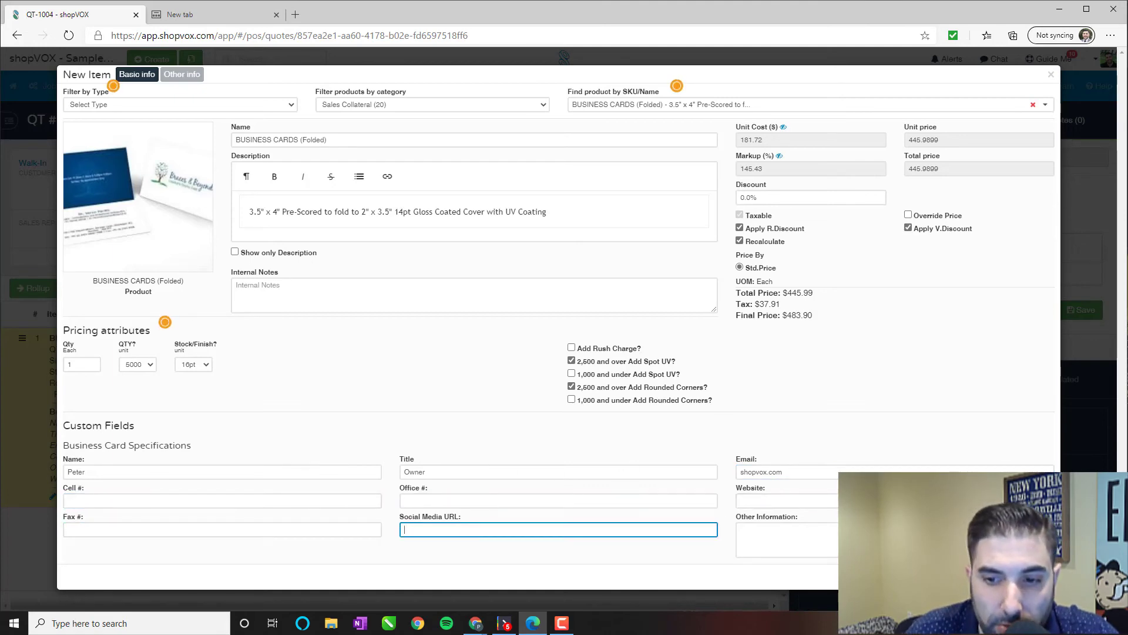
key("Tab")
key("Return")
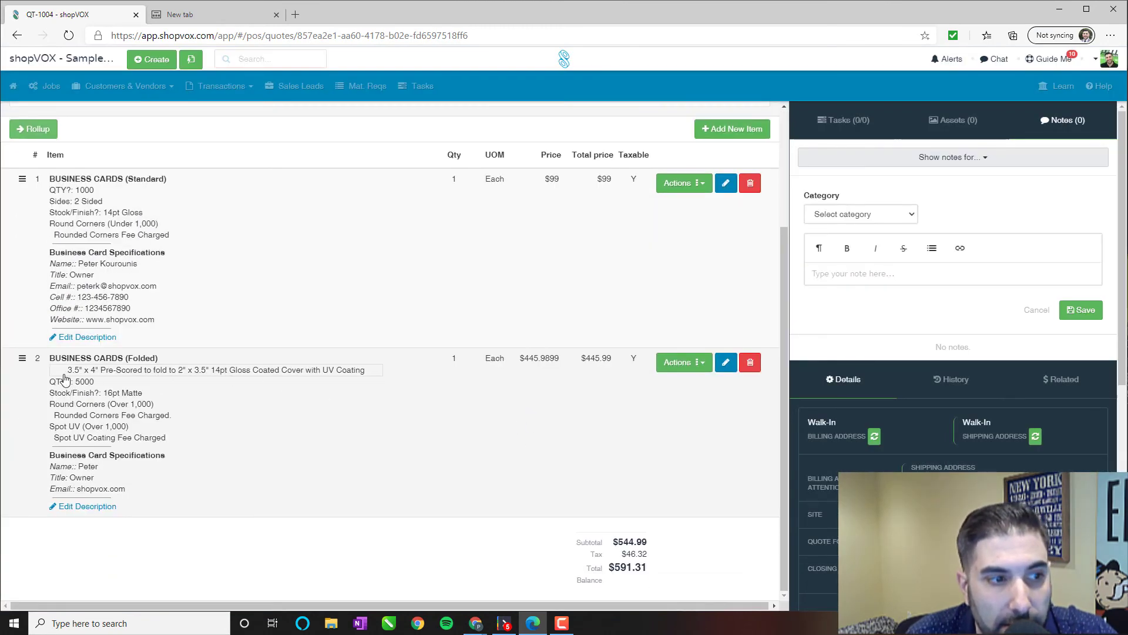
left_click_drag(69, 371, 373, 379)
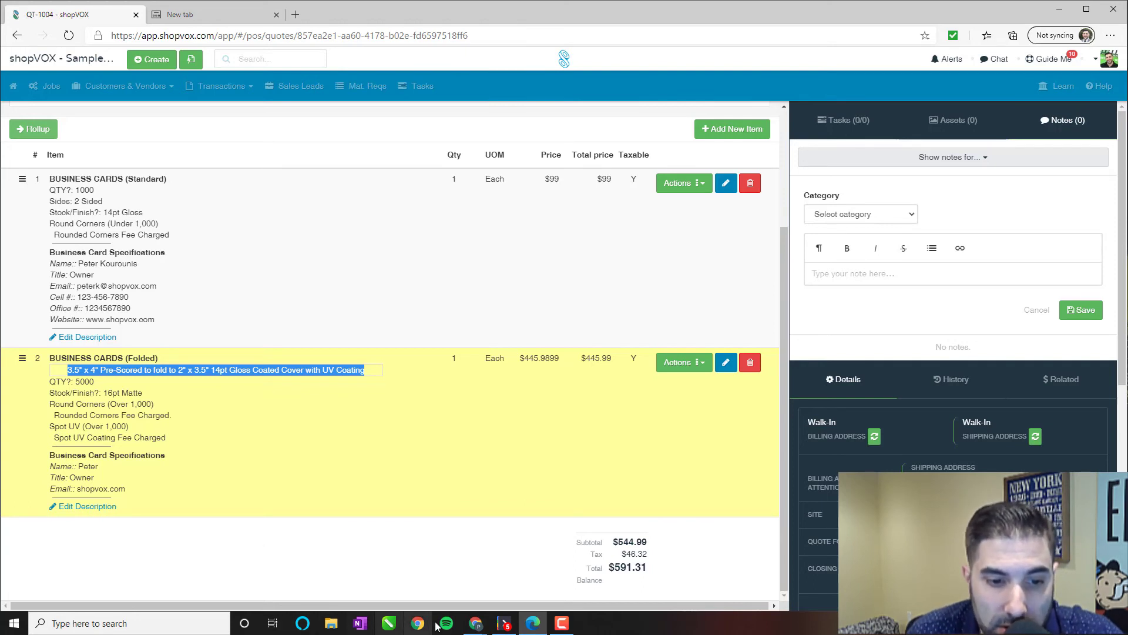
left_click(505, 623)
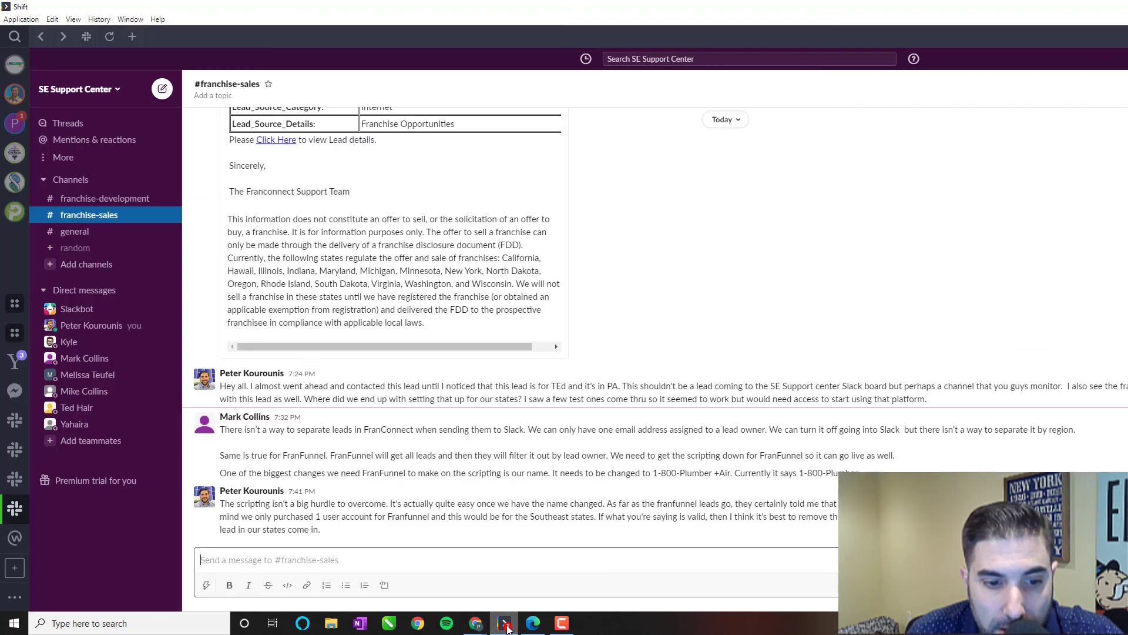
left_click(504, 622)
left_click(440, 578)
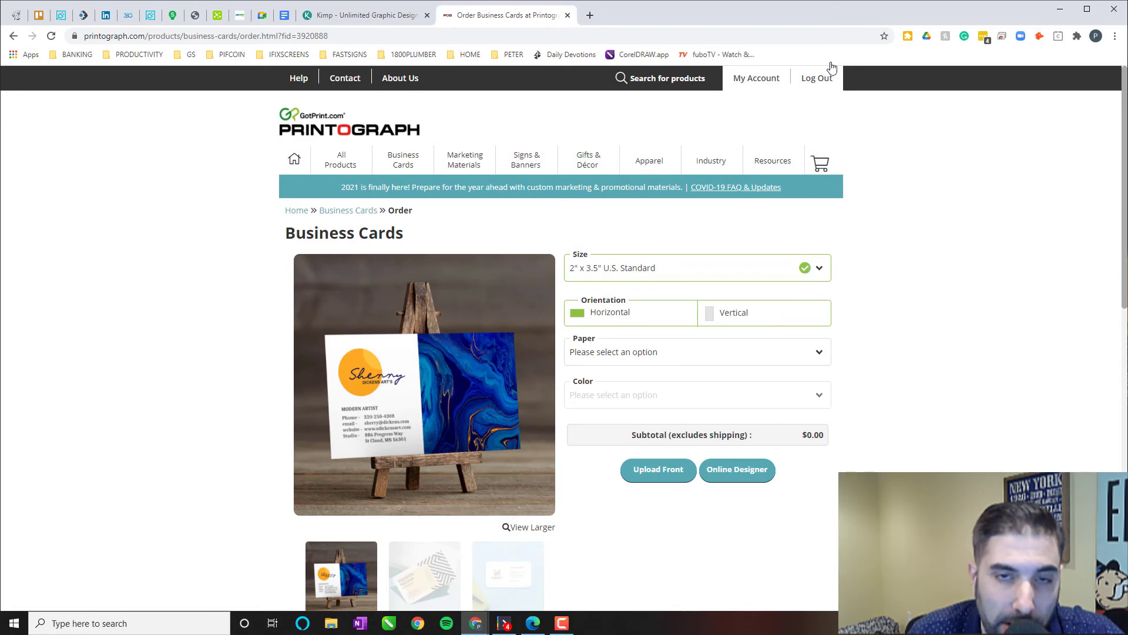
key("alt+Tab")
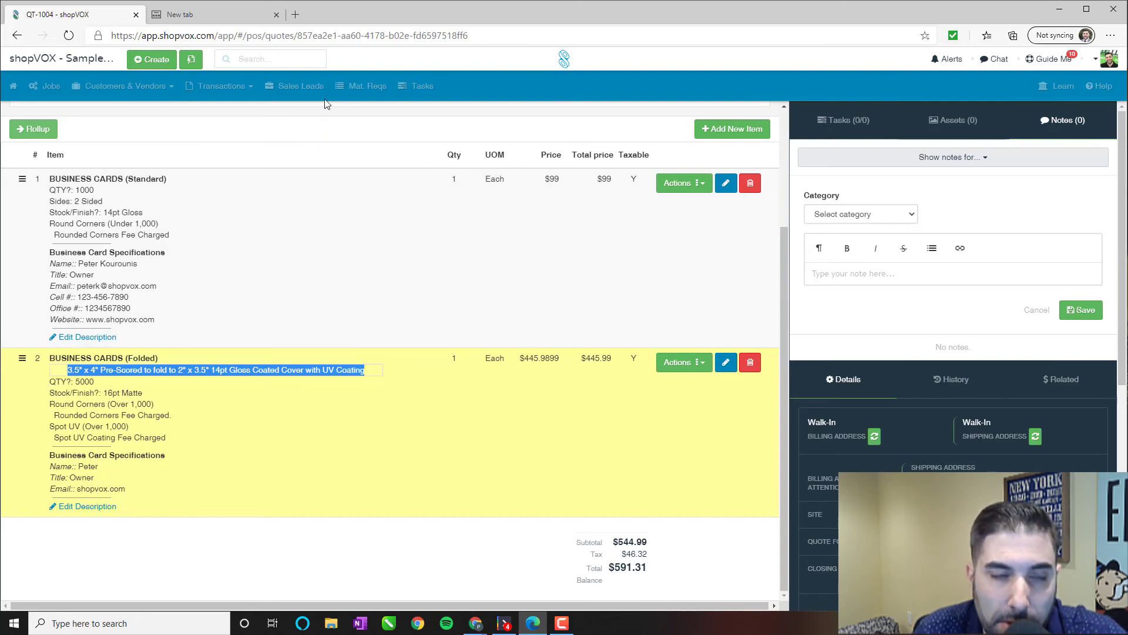
Go to Transactions > Purchase orders to show the empty purchase orders list.
left_click(238, 88)
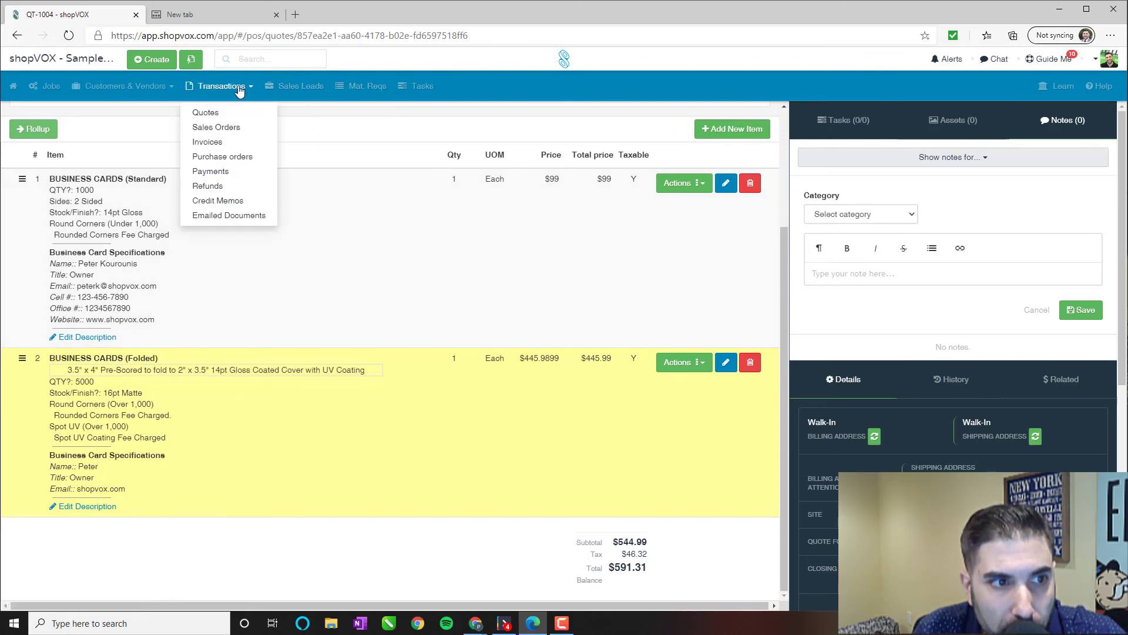
left_click(250, 157)
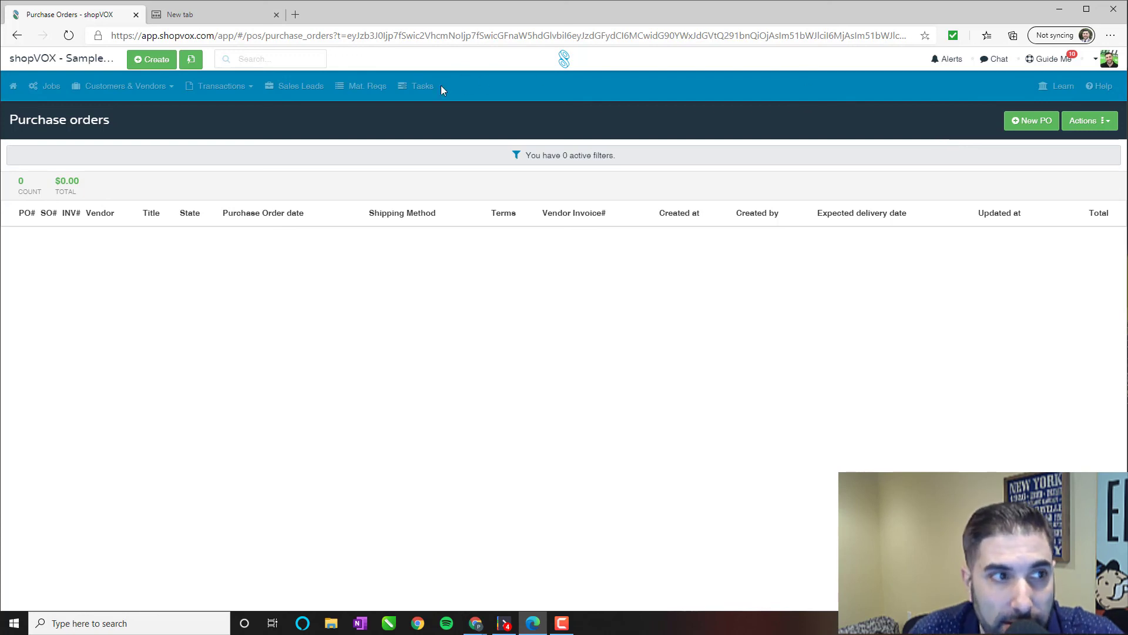
From POS Settings > Pricing > Products, choose Actions > Copy products to list 228 copyable products.
left_click(124, 86)
left_click(59, 59)
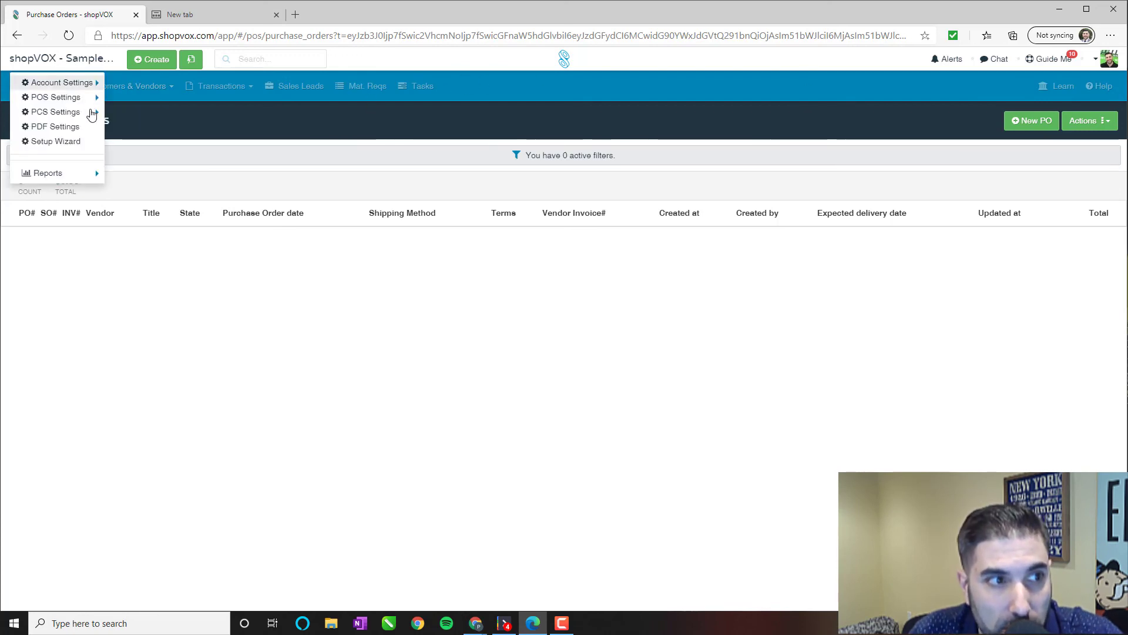
mouse_move(69, 101)
mouse_move(133, 112)
left_click(294, 111)
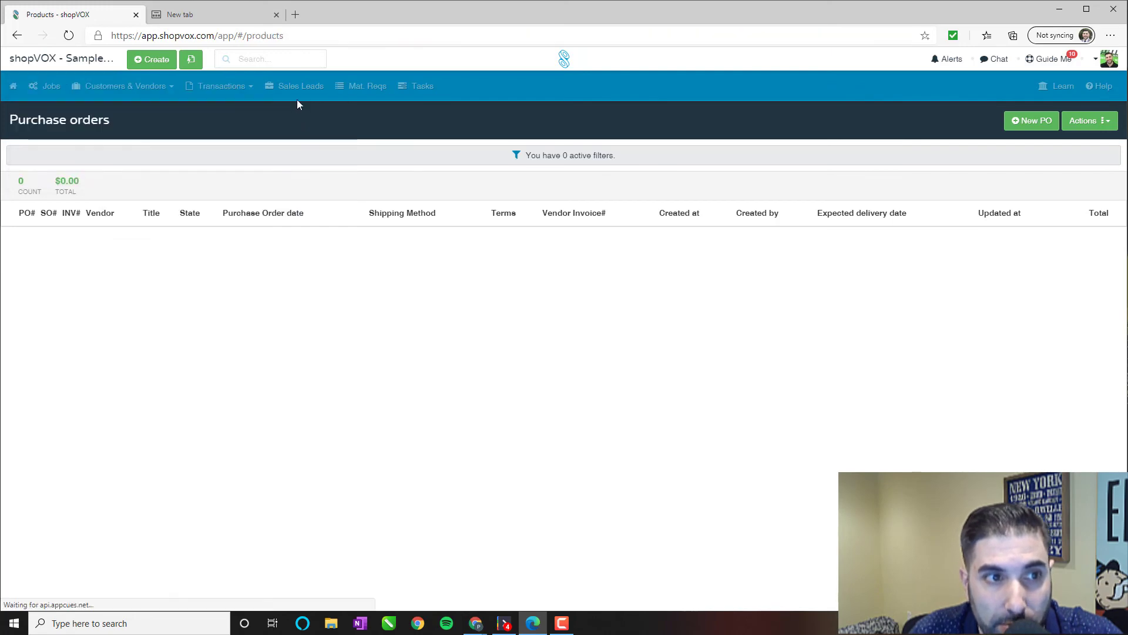
left_click(925, 121)
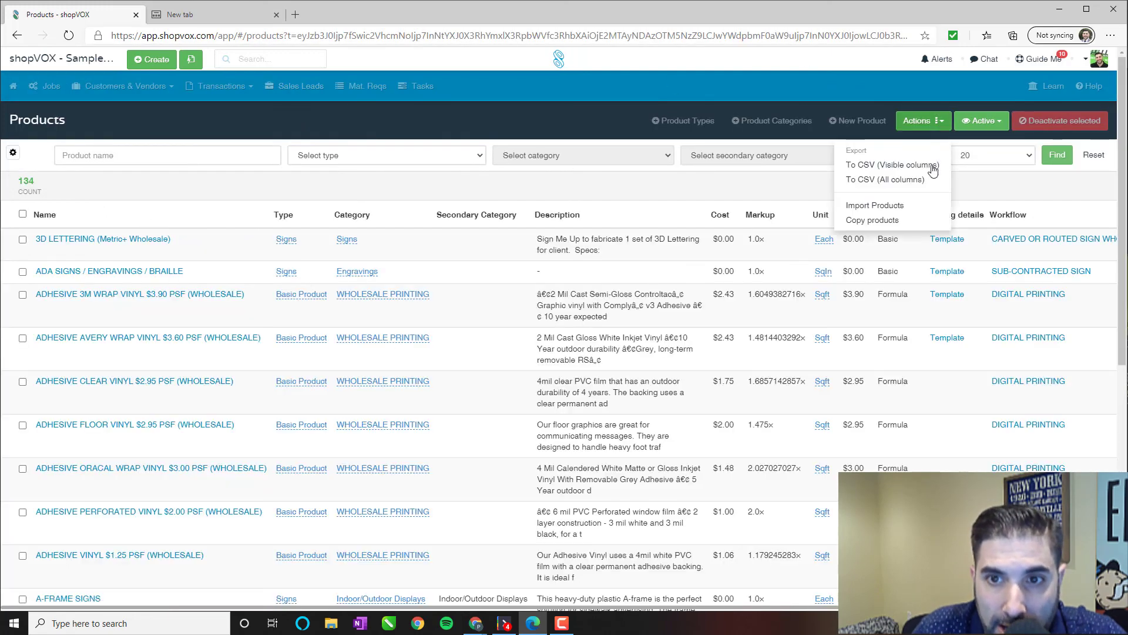
left_click(873, 220)
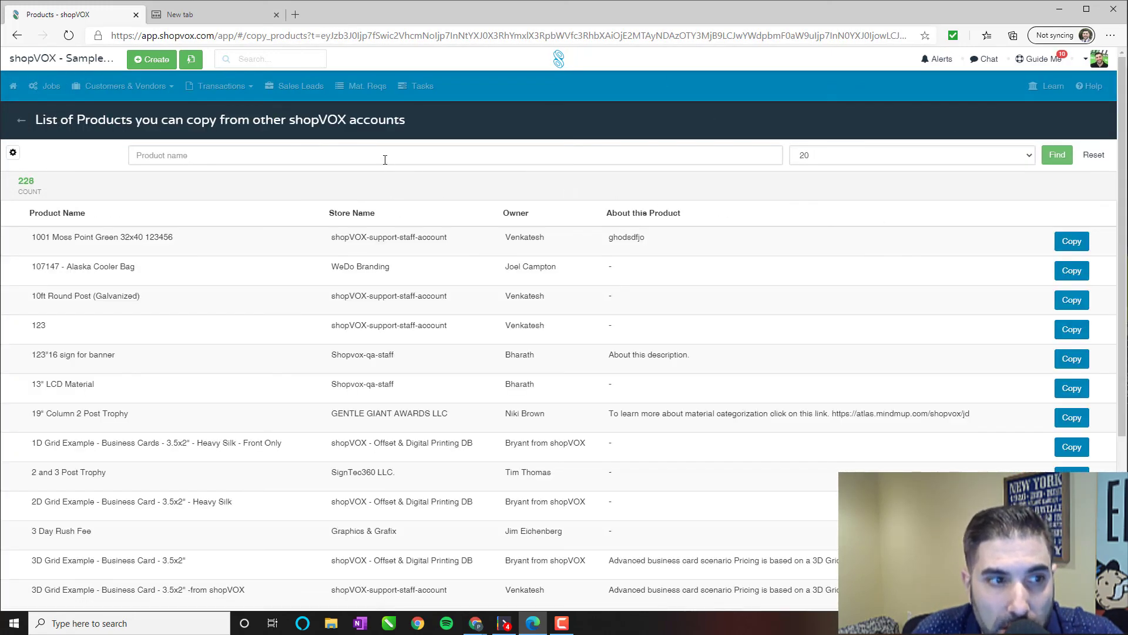